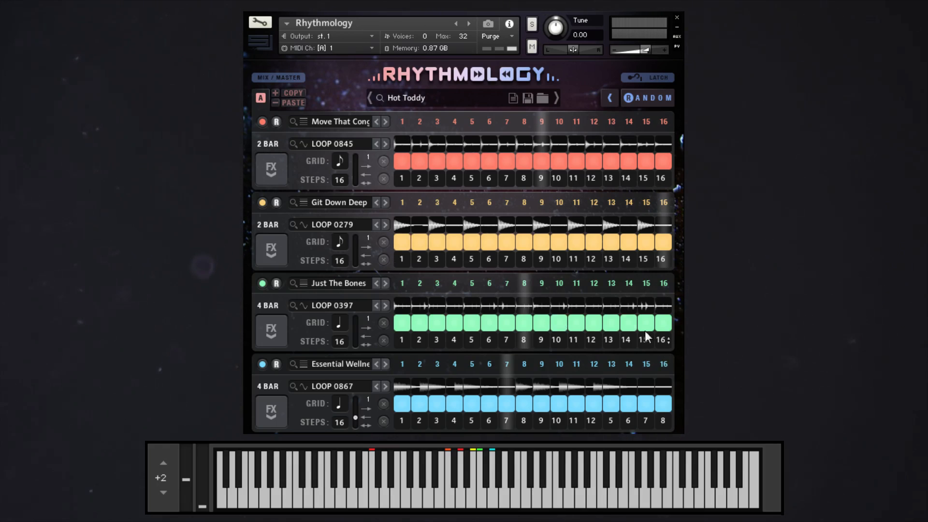
# Turn Latch on for the loop playback and turn it off again.
pyautogui.click(645, 81)
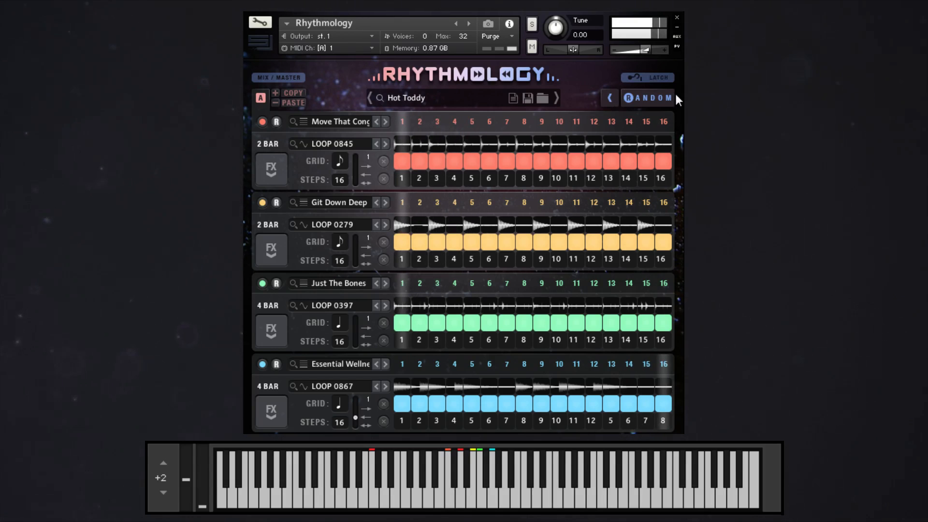
pyautogui.click(656, 79)
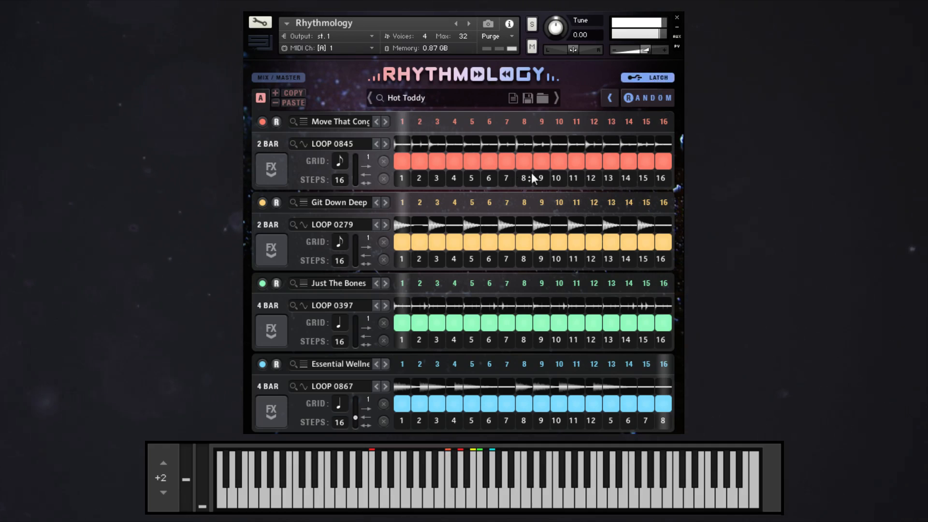
pyautogui.click(649, 78)
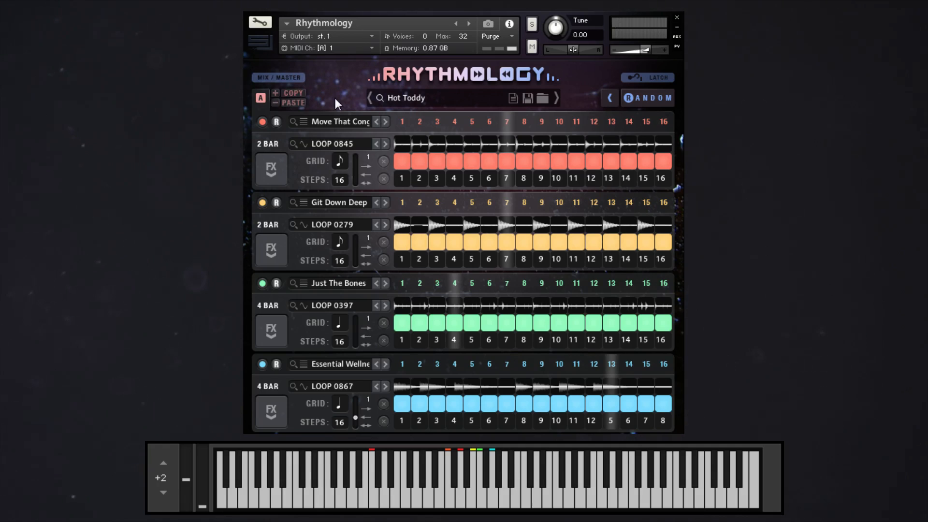
# Add pattern slots B, C and D beside slot A and switch between the slots.
pyautogui.click(275, 93)
pyautogui.click(294, 92)
pyautogui.click(315, 93)
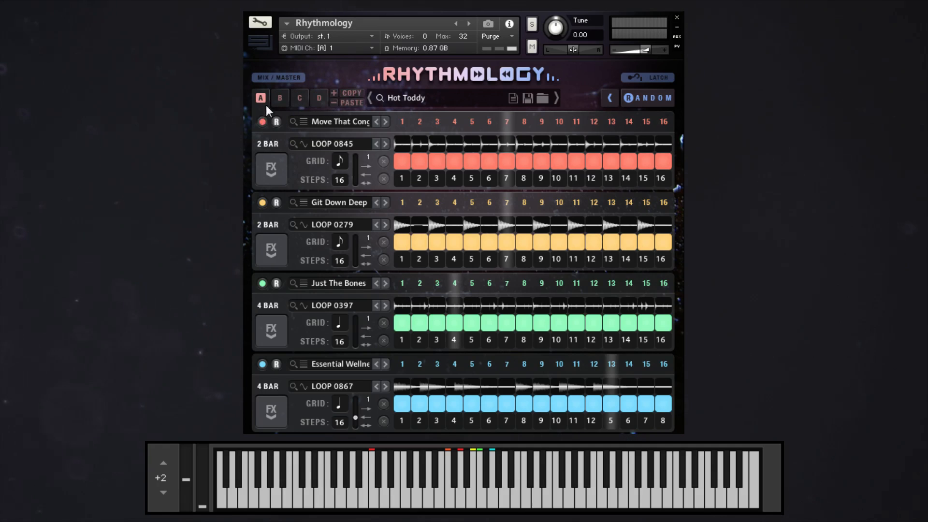
pyautogui.click(300, 98)
pyautogui.click(263, 96)
pyautogui.click(280, 98)
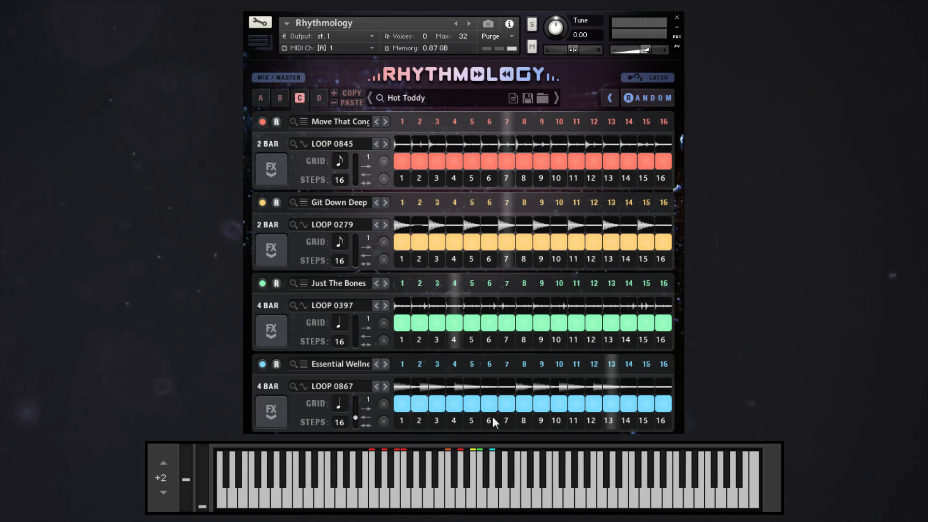
# Examine the effects page of the blue Essential Wellness loop in slot C and return to slot A.
pyautogui.click(285, 411)
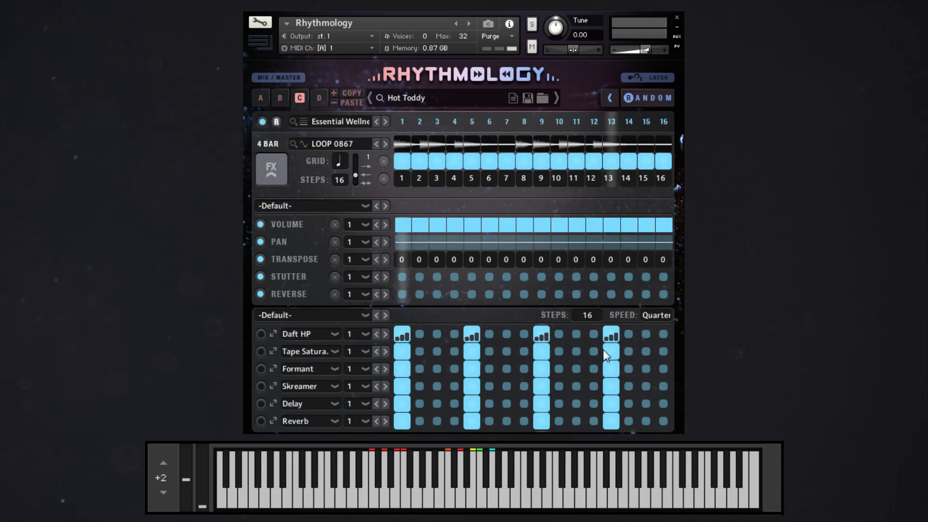
pyautogui.click(271, 168)
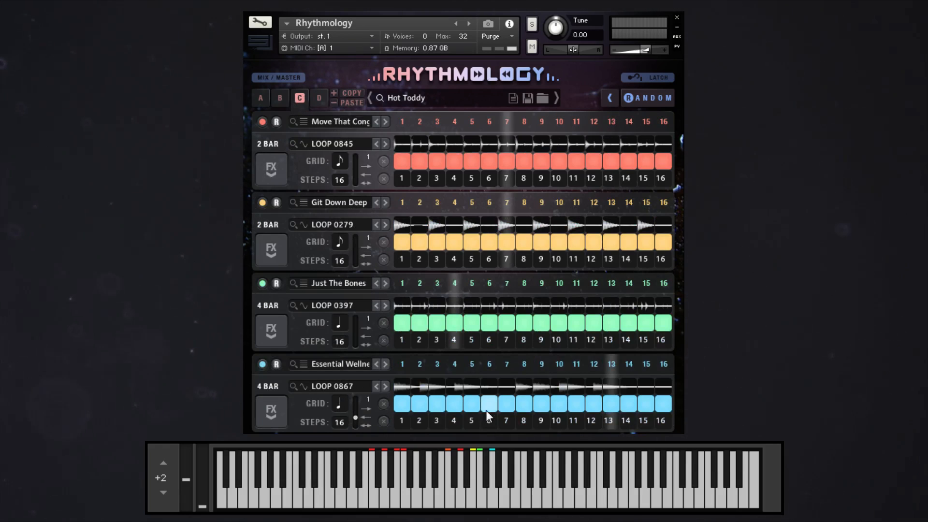
pyautogui.click(262, 97)
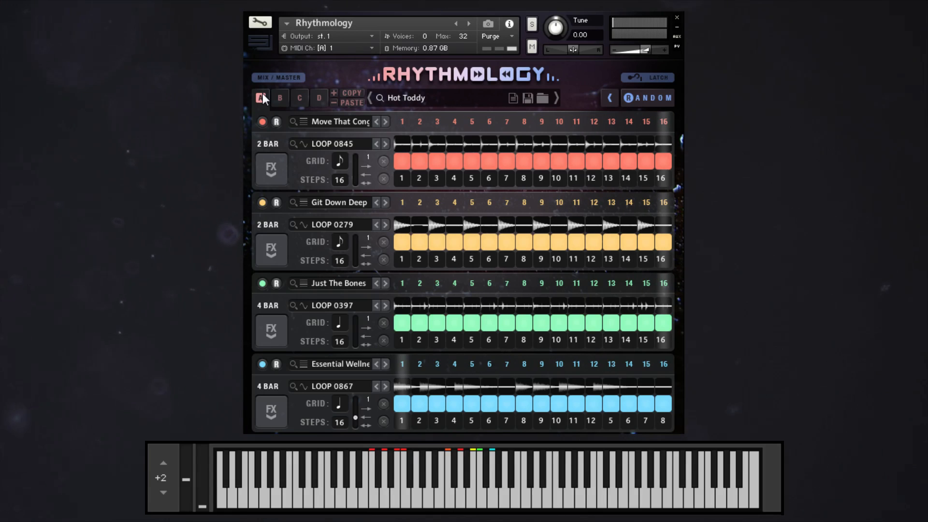
# Set the red, yellow and green loops to play backward and the blue loop to play back and forth.
pyautogui.click(302, 97)
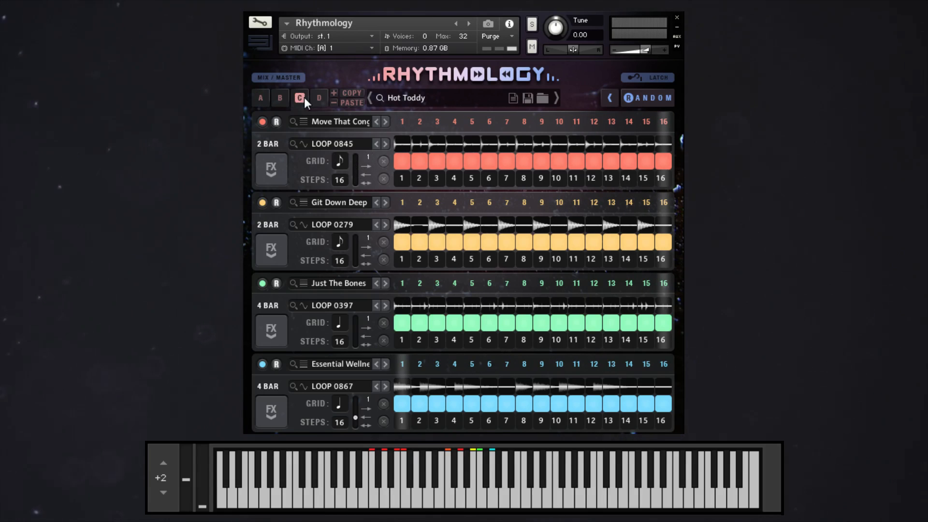
pyautogui.click(356, 176)
pyautogui.click(356, 257)
pyautogui.click(356, 425)
pyautogui.click(263, 98)
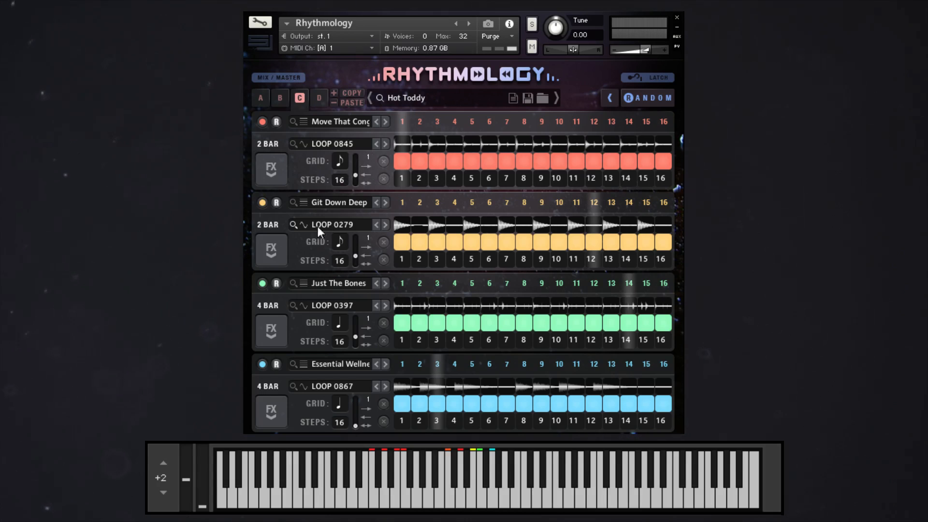
# In slot C, activate Skreamer steps 2–4 and 6–8 in the blue loop's effects sequence.
pyautogui.click(298, 98)
pyautogui.click(271, 411)
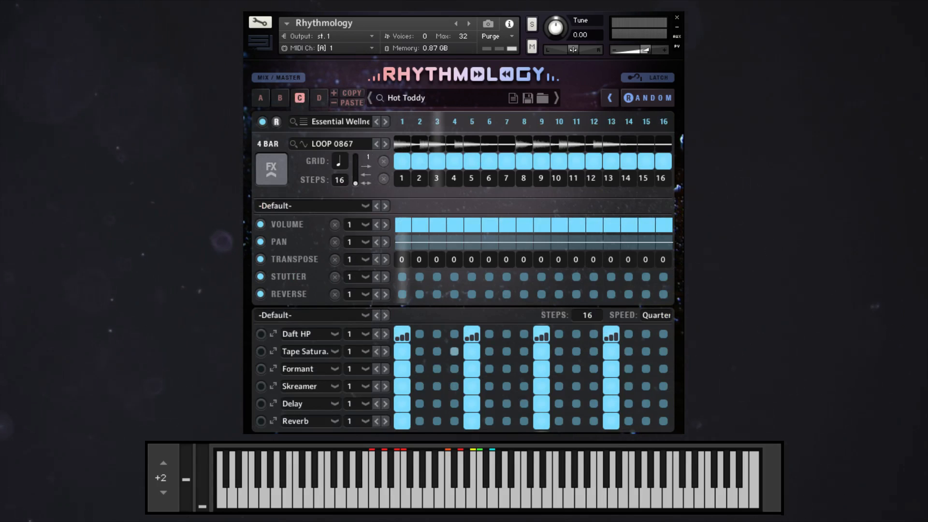
pyautogui.moveTo(419, 387); pyautogui.dragTo(436, 385)
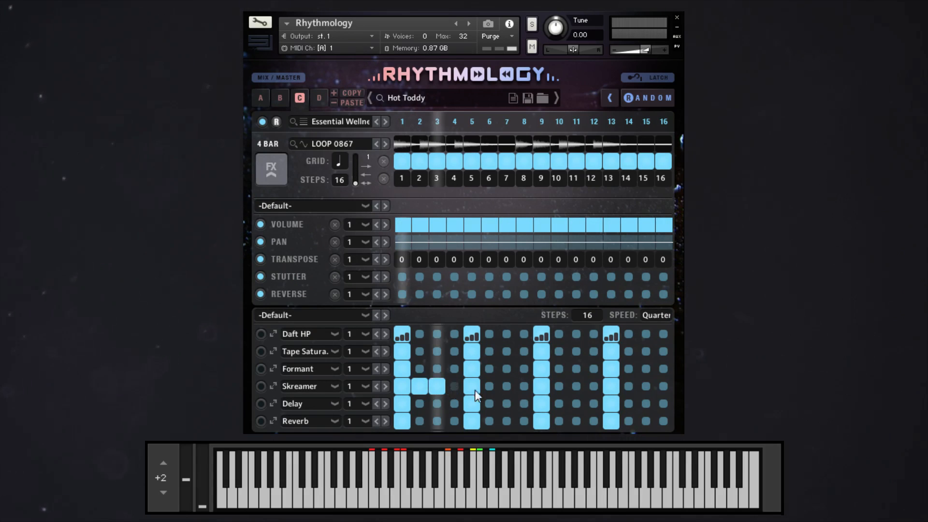
pyautogui.click(509, 386)
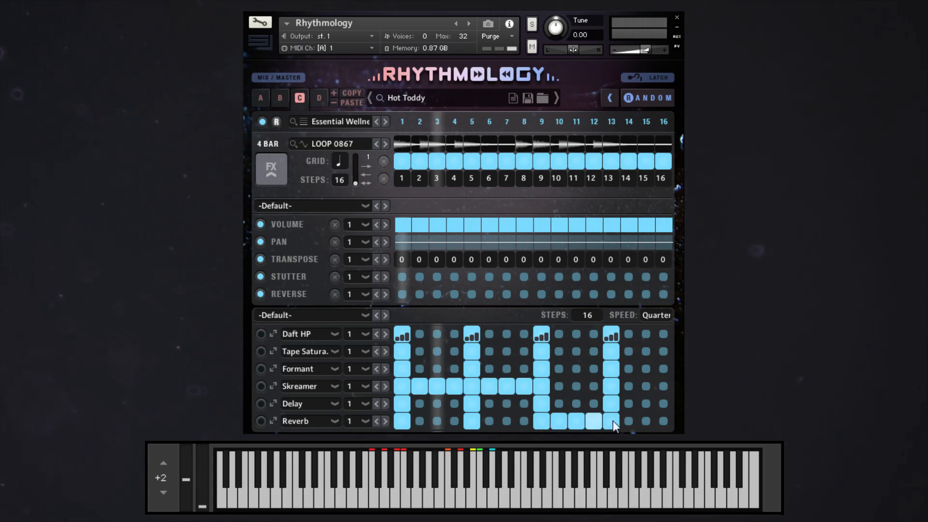
# Activate Reverb steps 10–12 and 14–16, and Daft HP steps 2–3, 6–7, 10–11 and 14–15.
pyautogui.click(648, 422)
pyautogui.click(665, 422)
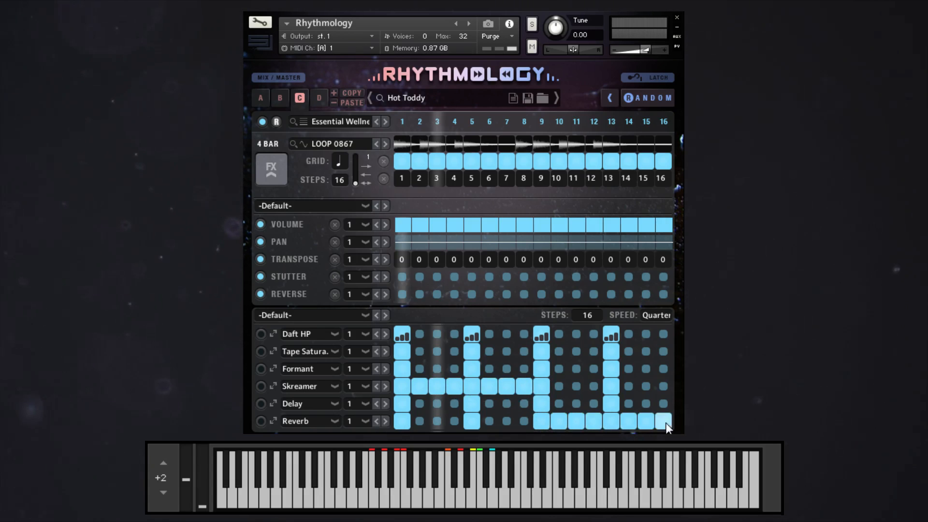
pyautogui.click(492, 335)
pyautogui.click(510, 334)
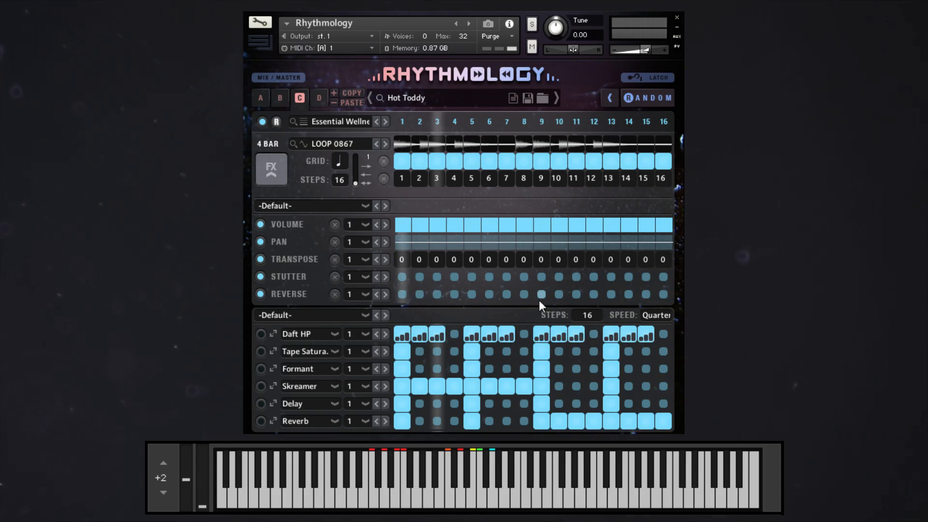
# Activate Reverse on steps 1, 5, 9 and 13 and Stutter on steps 5 and 9 of the blue loop.
pyautogui.click(402, 294)
pyautogui.click(472, 294)
pyautogui.click(611, 294)
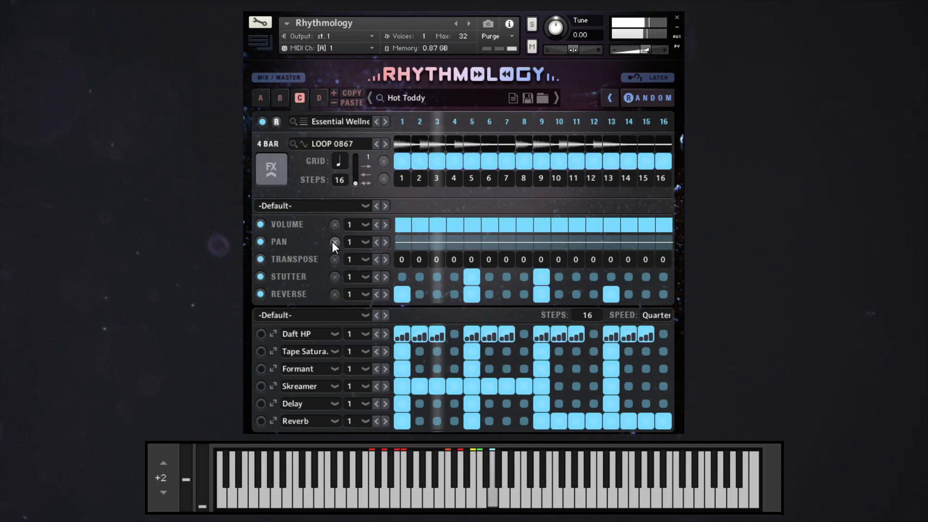
# Set the blue loop's playback direction to backward, close its effects page and return to slot A.
pyautogui.click(355, 175)
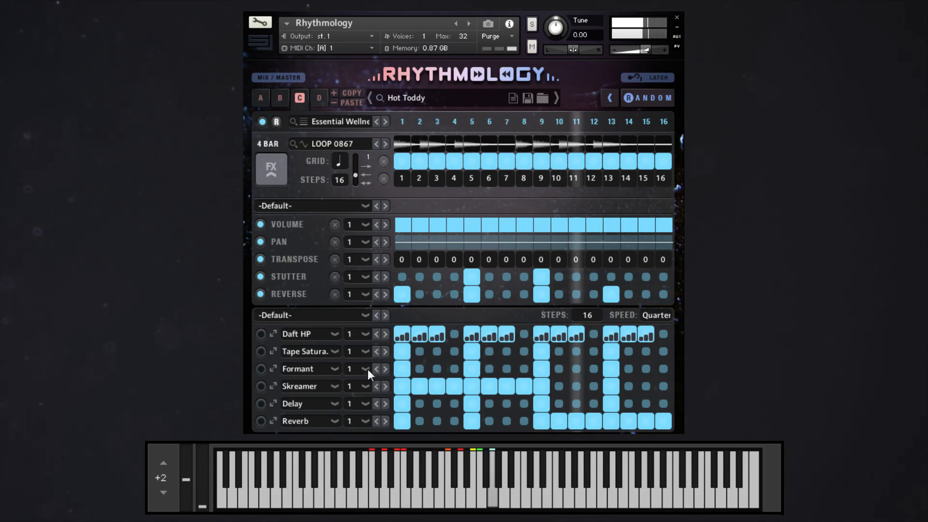
pyautogui.click(272, 175)
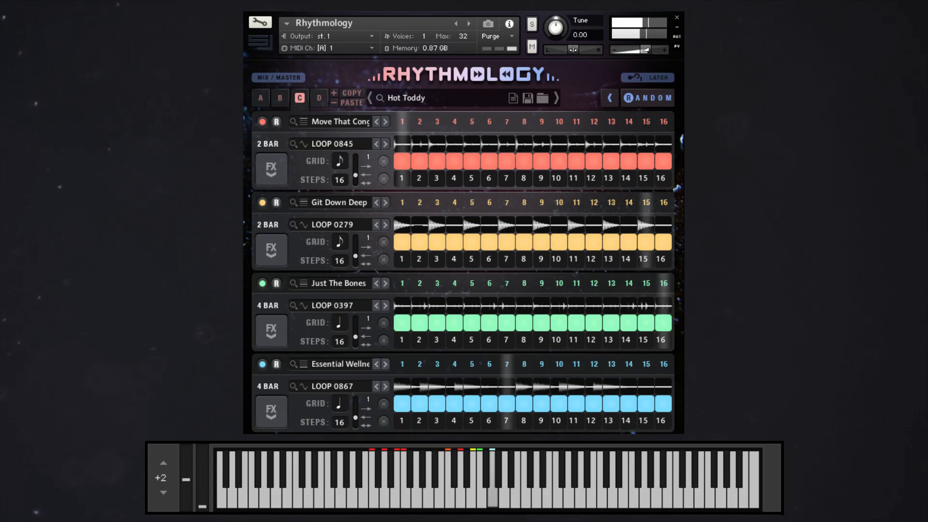
pyautogui.click(261, 99)
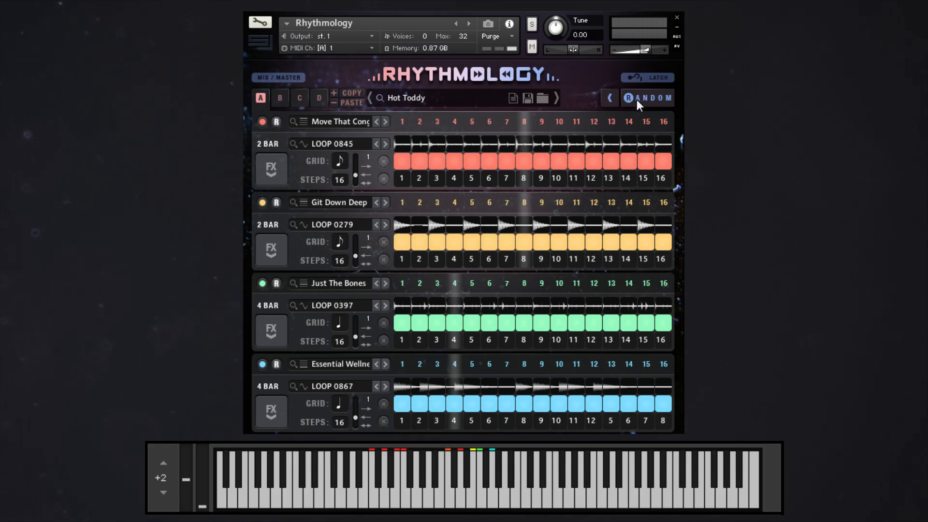
# Limit randomization to Loop Source and Loop Core and randomize all four loops.
pyautogui.click(613, 100)
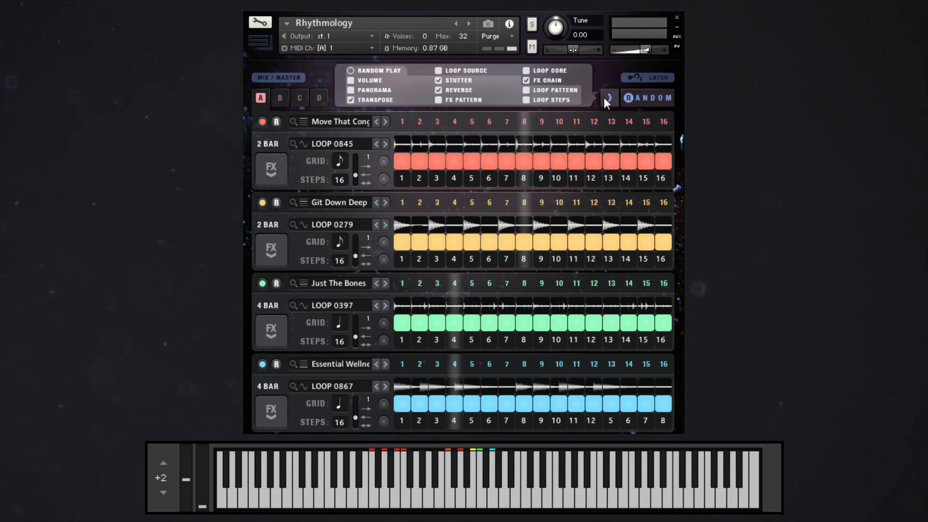
pyautogui.click(351, 99)
pyautogui.click(438, 80)
pyautogui.click(438, 91)
pyautogui.click(656, 97)
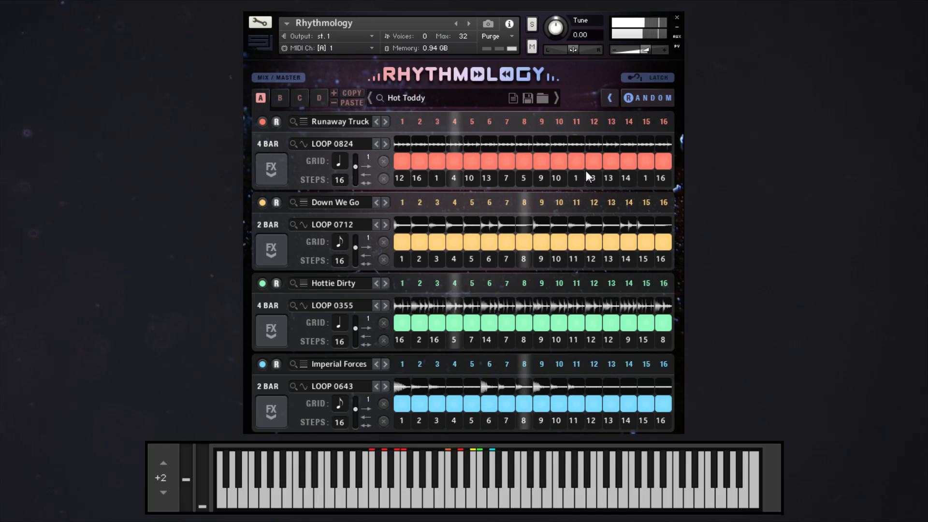
# Randomize the loops with the FX Chain option enabled, and once more with the Transpose option enabled.
pyautogui.click(613, 96)
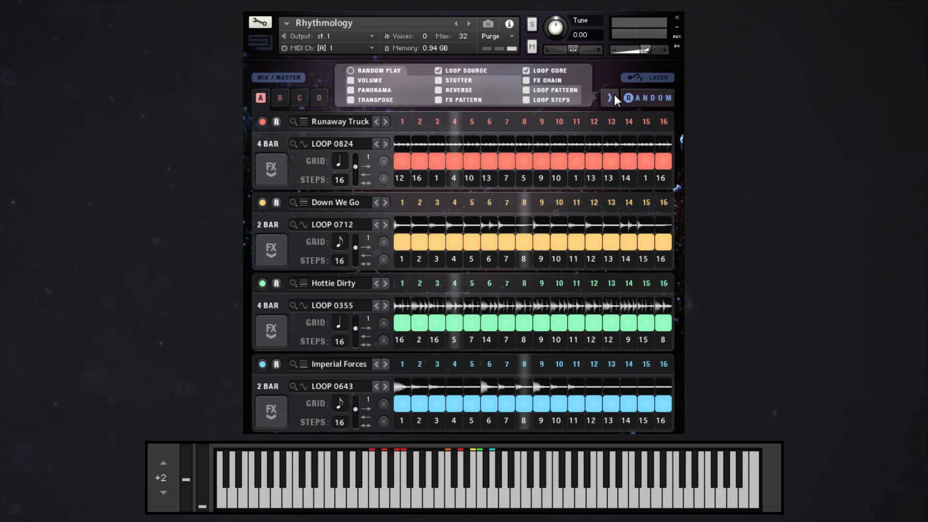
pyautogui.click(525, 81)
pyautogui.click(634, 97)
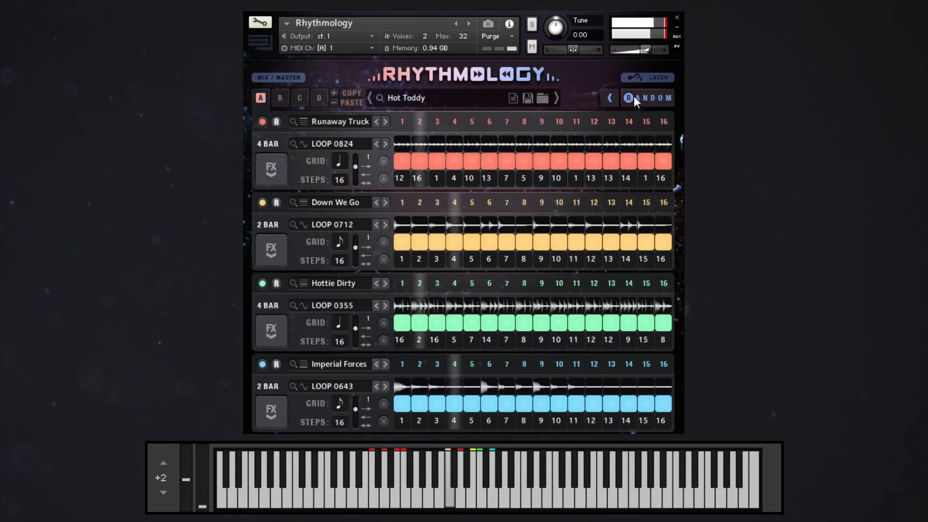
pyautogui.click(609, 98)
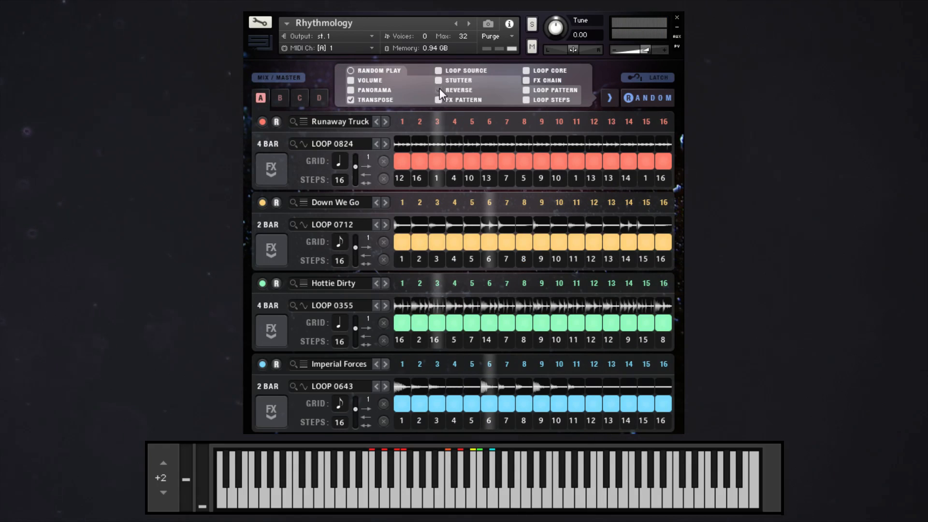
pyautogui.click(632, 101)
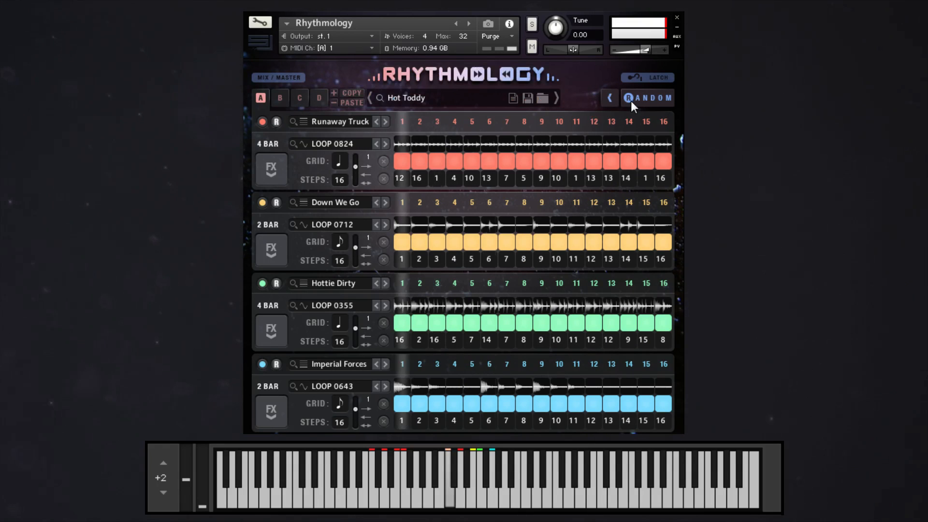
# Lower the instrument's output volume slightly and reset the level meter's clip indicator.
pyautogui.moveTo(647, 50); pyautogui.dragTo(641, 51)
pyautogui.click(667, 34)
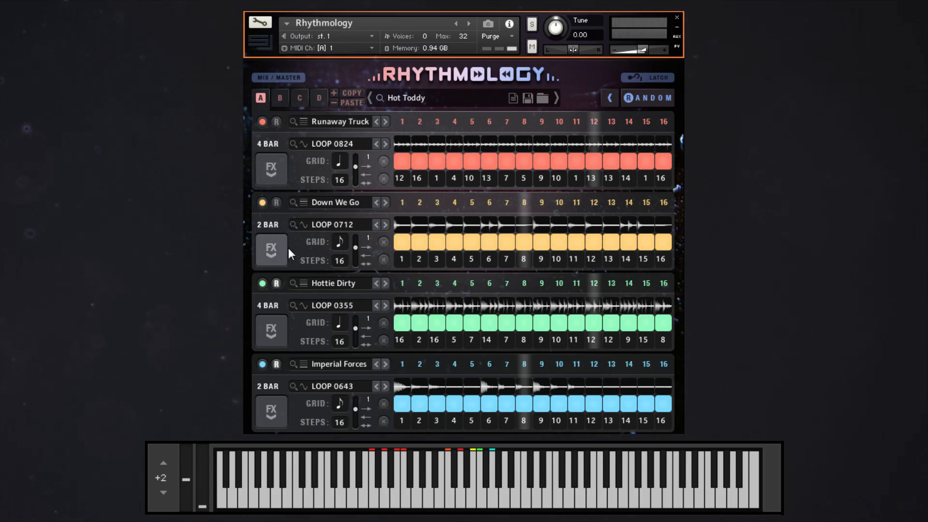
# Exclude all four loops from randomization and include them again.
pyautogui.click(274, 284)
pyautogui.click(280, 365)
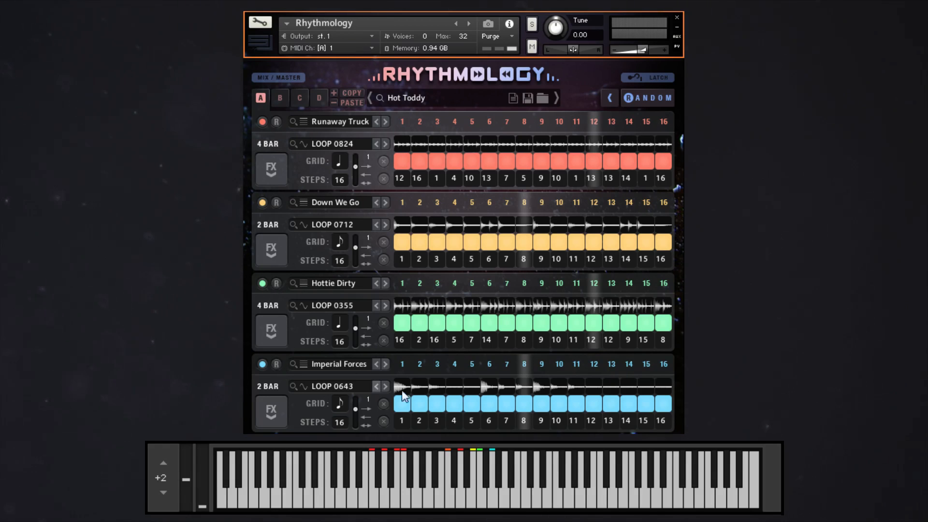
pyautogui.click(274, 121)
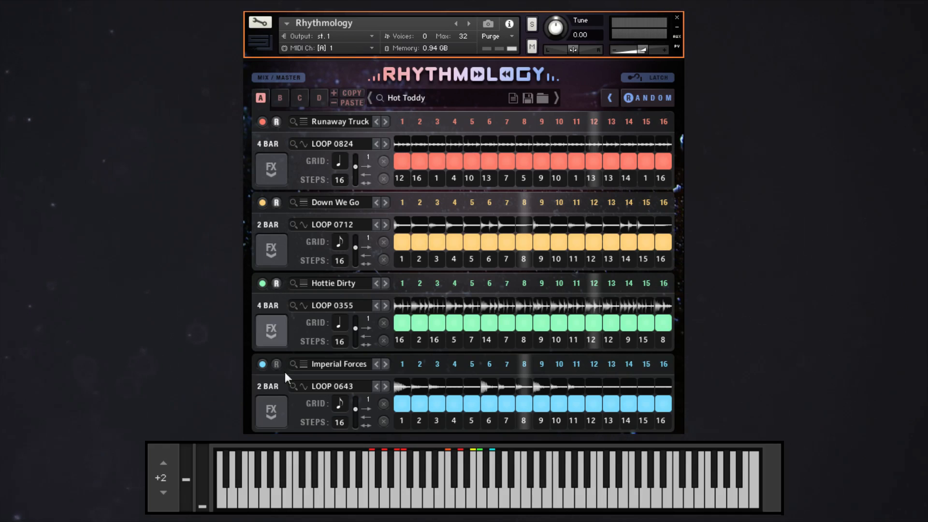
# Clear the blue Imperial Forces loop's pan, transpose, stutter and reverse patterns and load the Rubber Glue pattern preset.
pyautogui.click(273, 409)
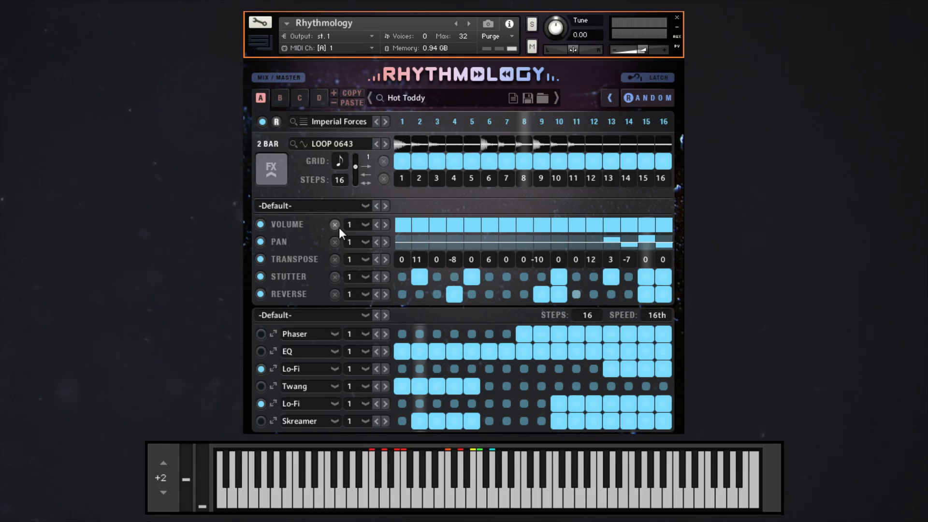
pyautogui.click(335, 242)
pyautogui.click(335, 260)
pyautogui.click(335, 276)
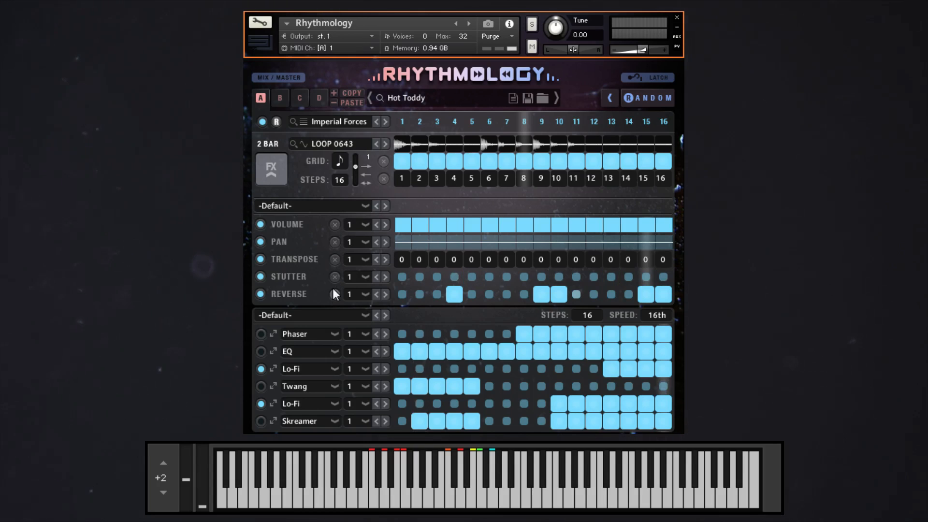
pyautogui.click(335, 294)
pyautogui.click(303, 207)
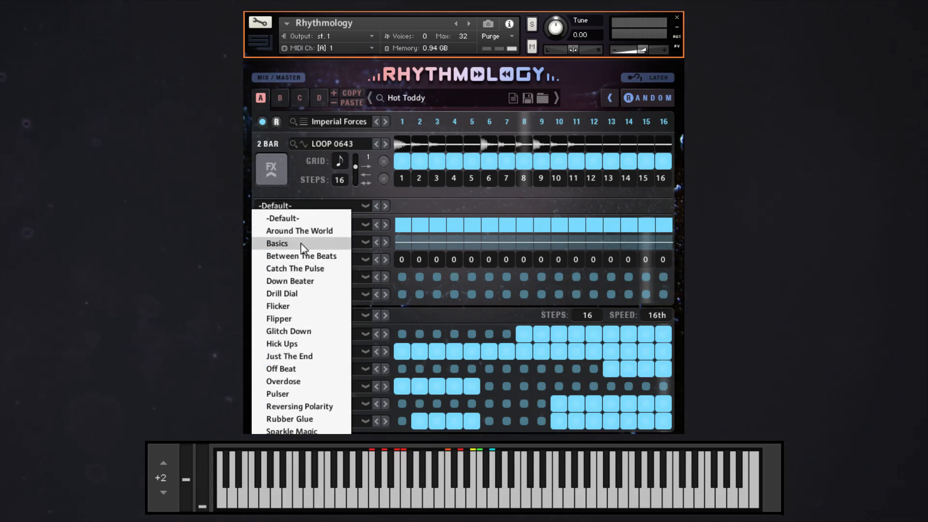
pyautogui.click(303, 419)
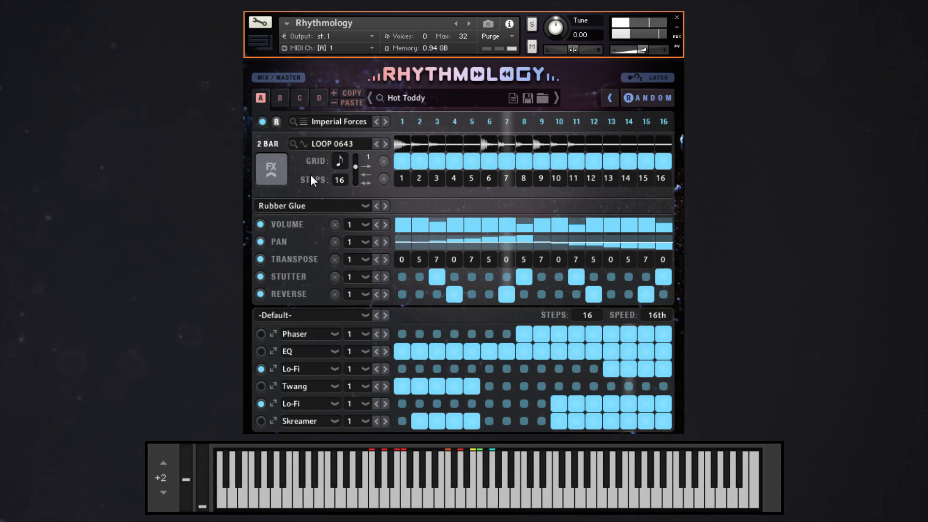
# Load the Crunch Front effects sequence preset for the red Runaway Truck loop.
pyautogui.click(263, 167)
pyautogui.click(264, 167)
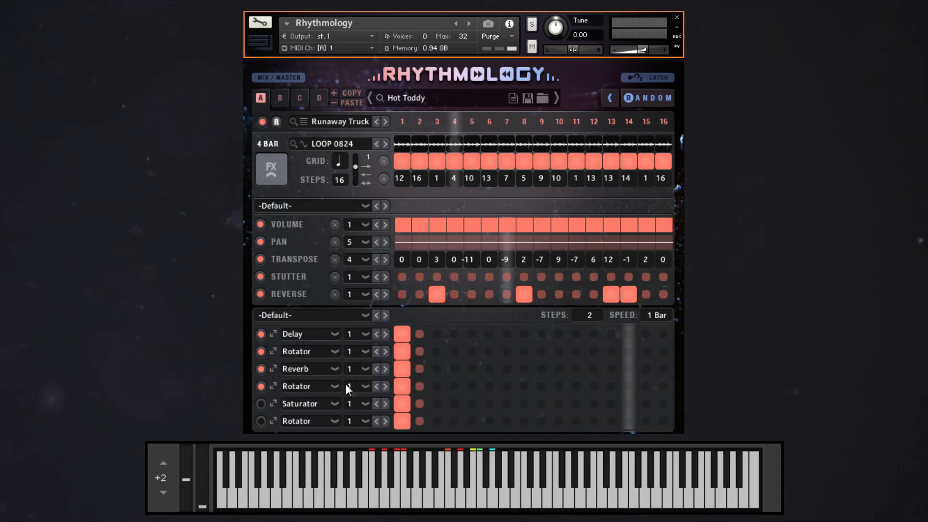
pyautogui.click(292, 315)
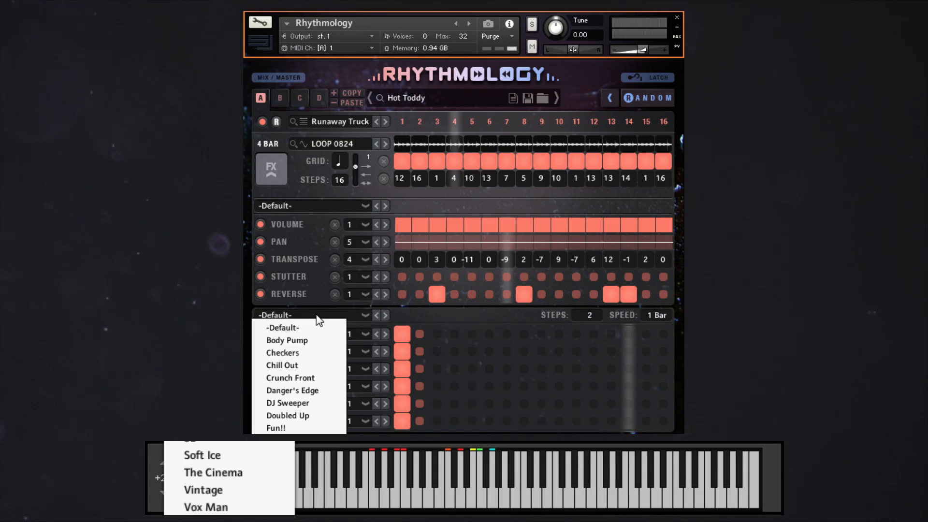
pyautogui.click(292, 377)
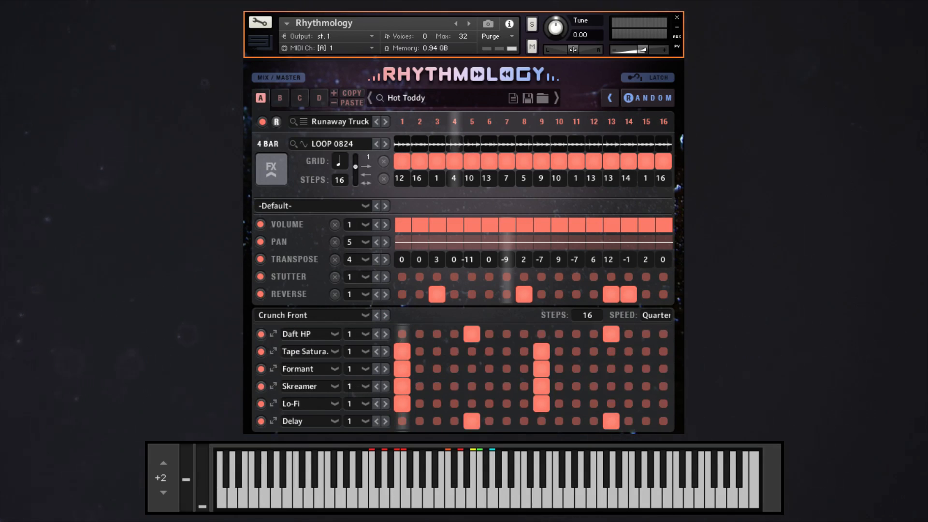
# Load the Fun!! effects sequence preset for the red Runaway Truck loop and replace it with the HI preset.
pyautogui.click(300, 317)
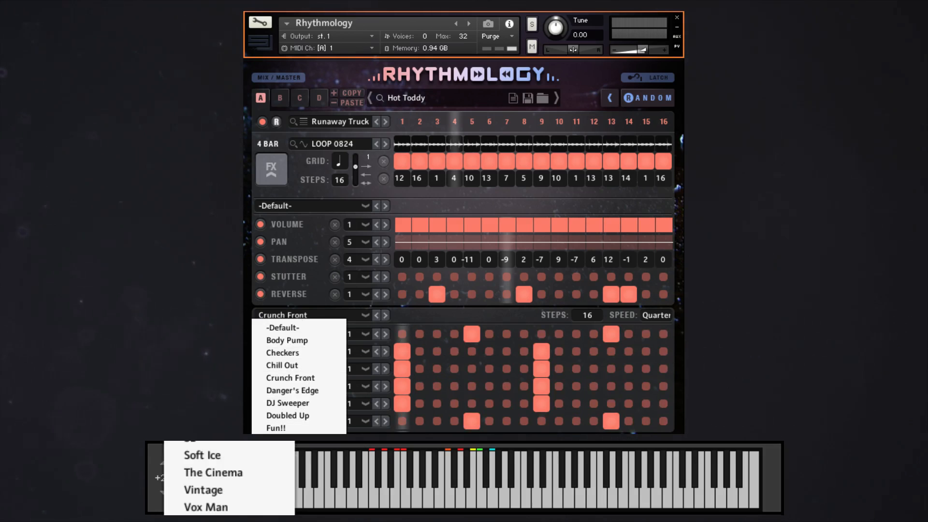
pyautogui.click(278, 428)
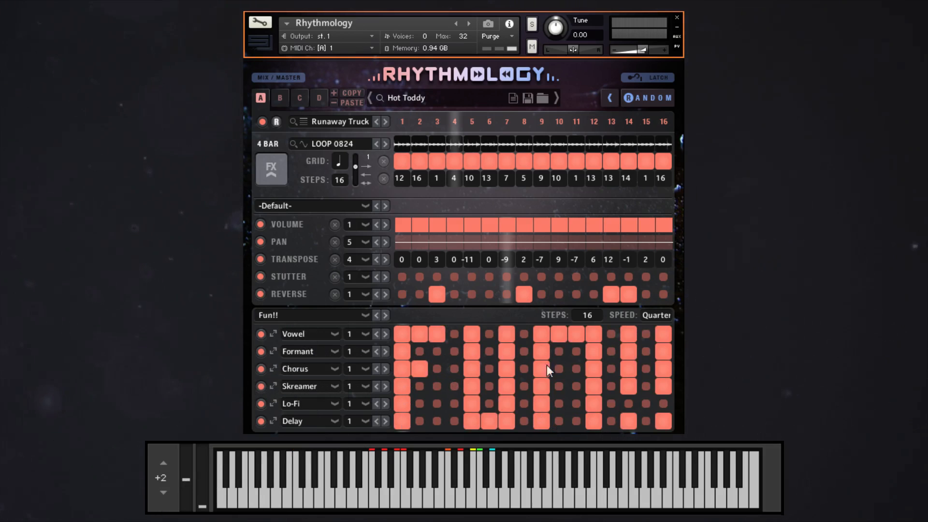
pyautogui.click(267, 316)
pyautogui.click(277, 440)
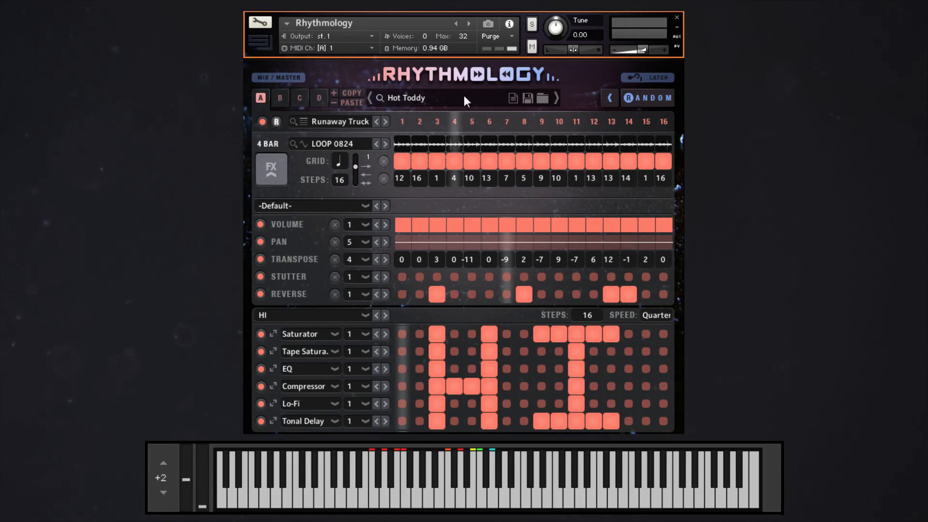
# Open the mixer and set Loop 1's Energizer to maximum, centre its pan and adjust its slice attack.
pyautogui.click(266, 179)
pyautogui.click(272, 78)
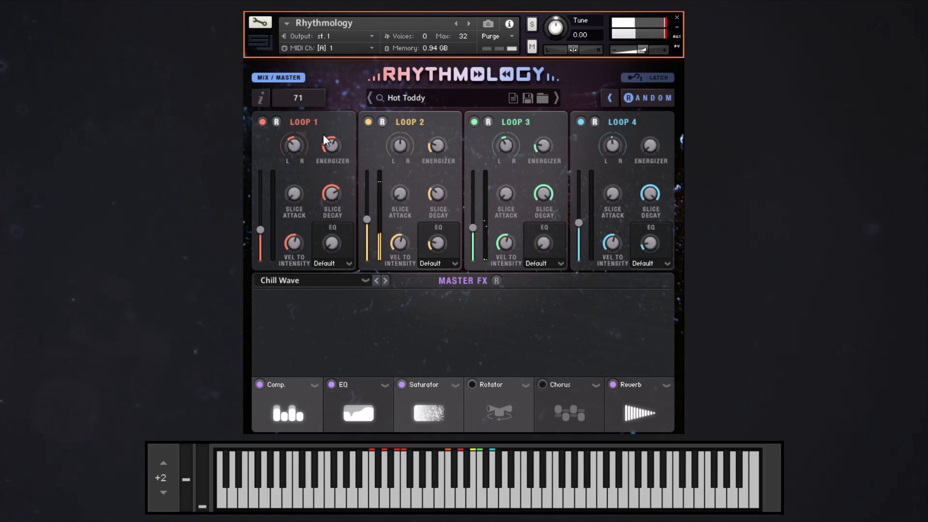
pyautogui.moveTo(338, 149); pyautogui.dragTo(320, 91)
pyautogui.keyDown('ctrl'); pyautogui.click(294, 146); pyautogui.keyUp('ctrl')
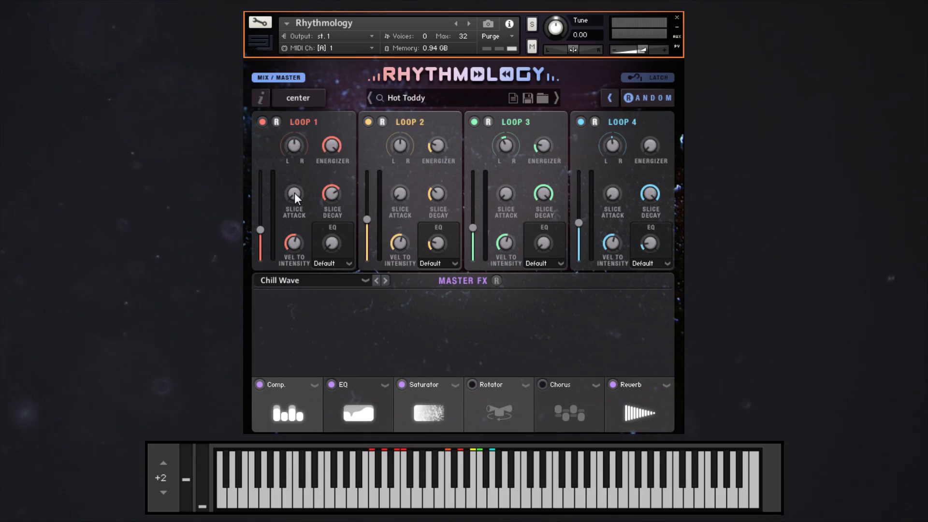
pyautogui.moveTo(291, 194); pyautogui.dragTo(293, 148)
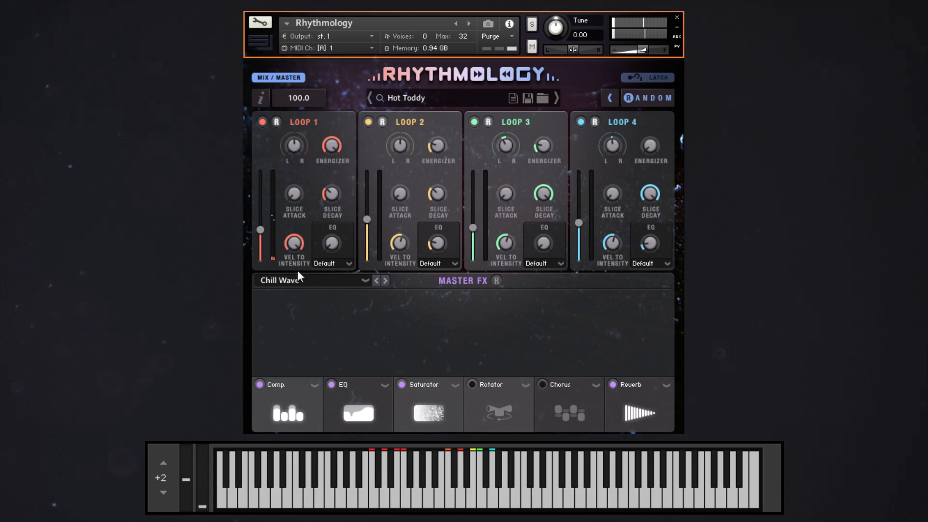
# Try the Extra P. EQ preset on Loop 1 at varying amounts and lower its velocity-to-intensity nearly to zero.
pyautogui.click(344, 261)
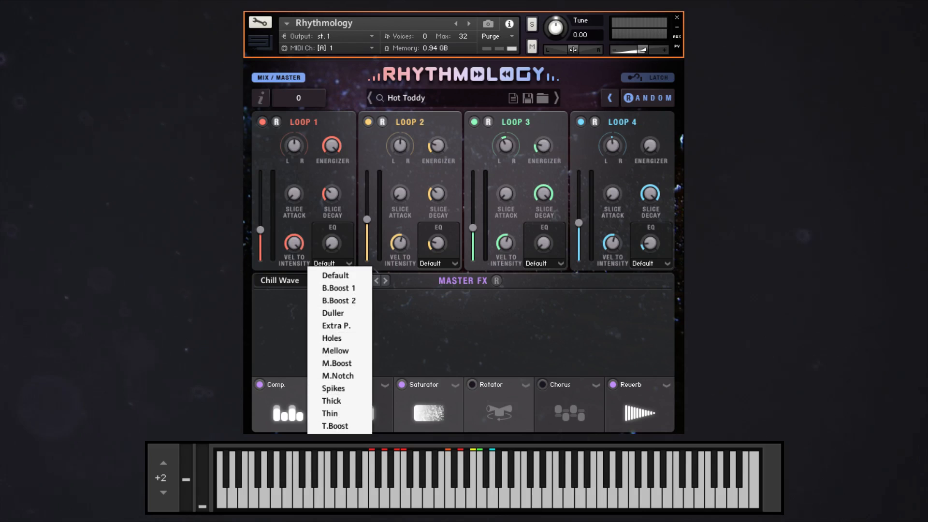
pyautogui.click(342, 324)
pyautogui.moveTo(332, 241); pyautogui.dragTo(320, 132)
pyautogui.moveTo(294, 243); pyautogui.dragTo(298, 332)
pyautogui.moveTo(331, 240); pyautogui.dragTo(331, 331)
# Try the B.Boost 2 EQ preset on Loop 1 at a raised amount and settle on Mellow at 56.
pyautogui.click(333, 263)
pyautogui.click(336, 299)
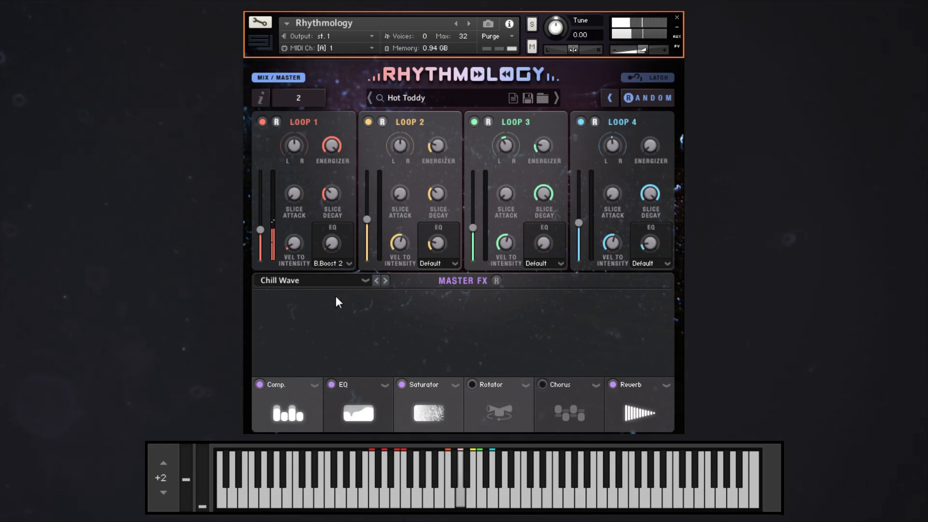
pyautogui.moveTo(321, 186); pyautogui.dragTo(314, 170)
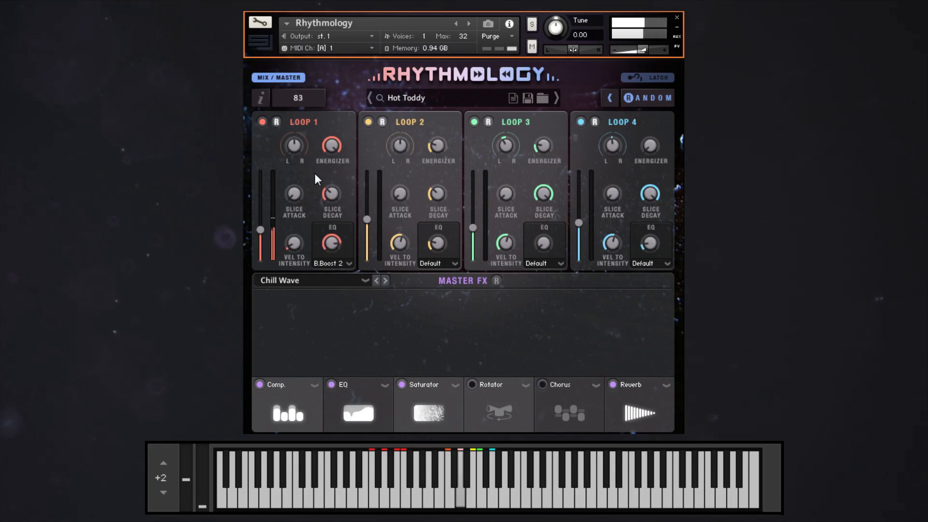
pyautogui.click(343, 262)
pyautogui.click(338, 350)
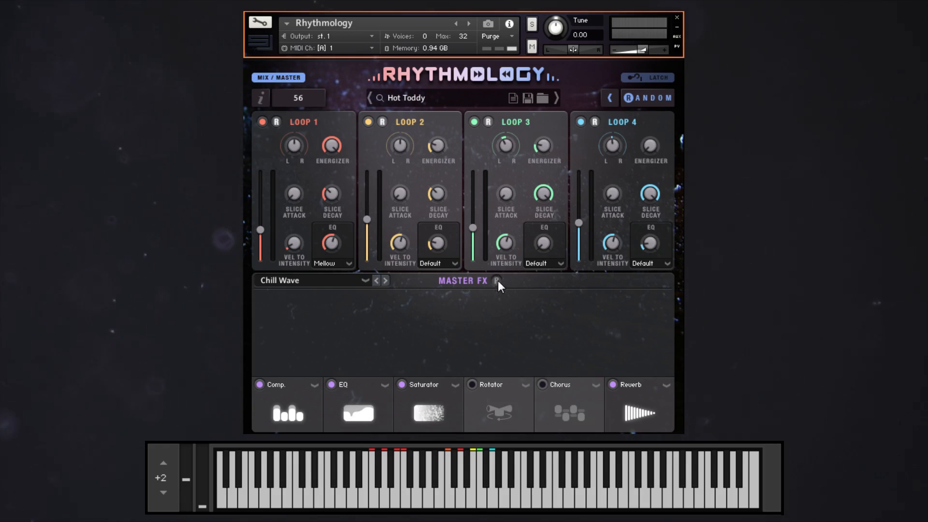
# Check the randomization options and randomize the master effects chain.
pyautogui.click(609, 98)
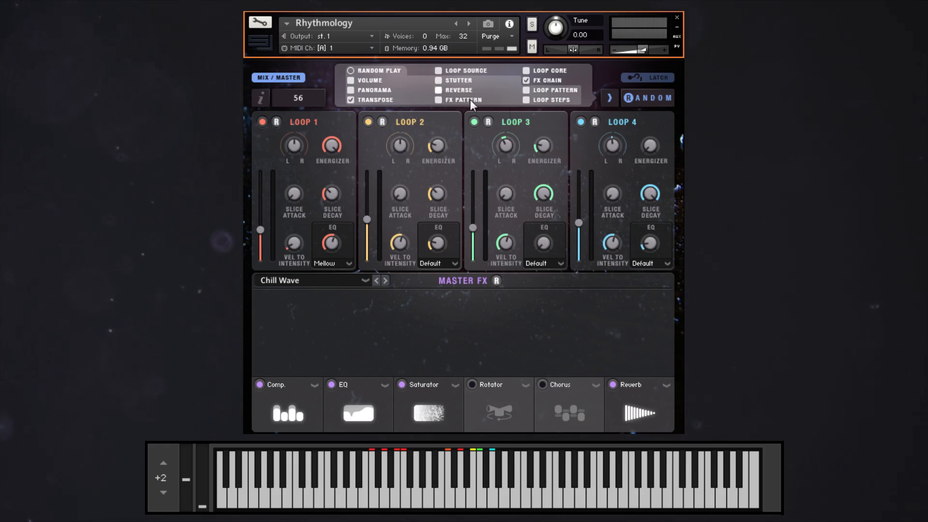
pyautogui.click(643, 99)
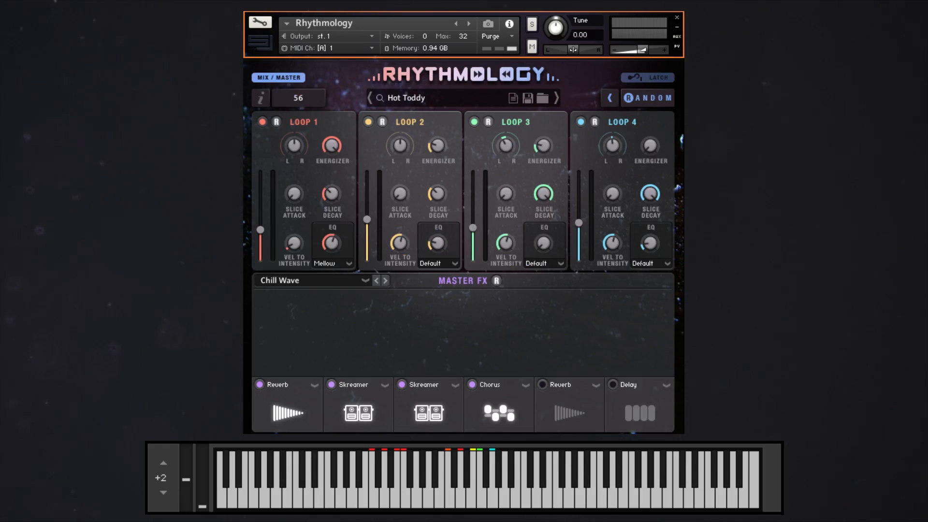
# Examine the parameters of the individual effects in the randomized master chain, including Reverb, Skreamer, Chorus and Delay.
pyautogui.click(287, 411)
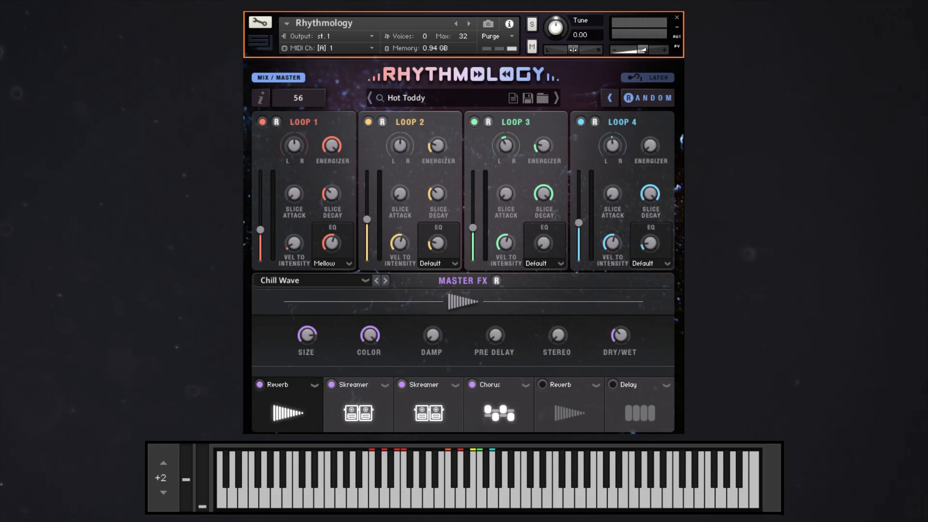
pyautogui.click(358, 412)
pyautogui.click(445, 411)
pyautogui.click(500, 413)
pyautogui.click(561, 413)
pyautogui.click(645, 413)
pyautogui.click(493, 416)
pyautogui.click(426, 421)
pyautogui.click(366, 411)
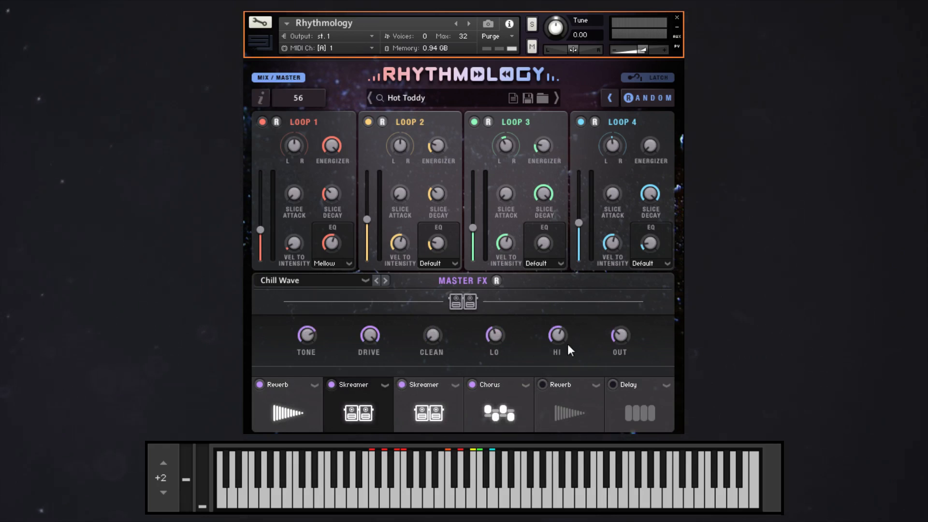
# Load the LoFi Rotator master effects preset and replace its compressor with the Cabinet effect.
pyautogui.click(321, 282)
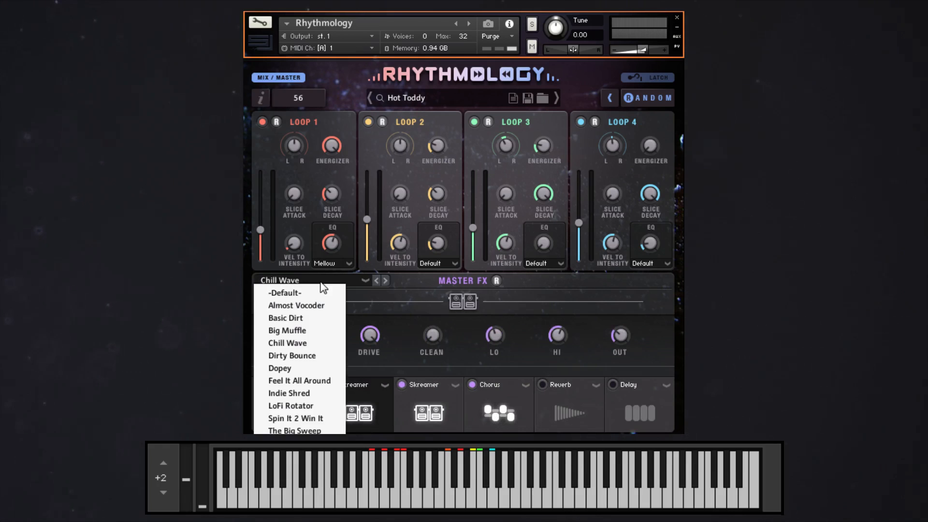
pyautogui.click(291, 406)
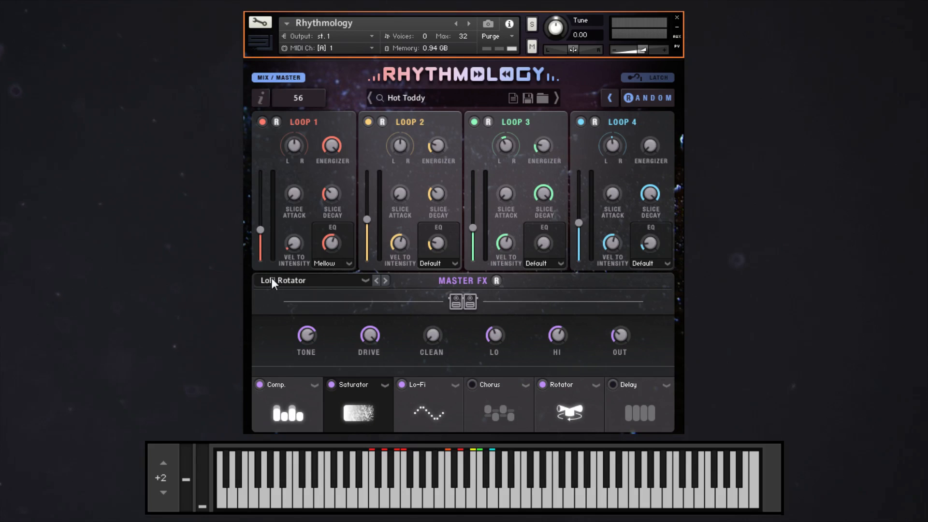
pyautogui.click(315, 403)
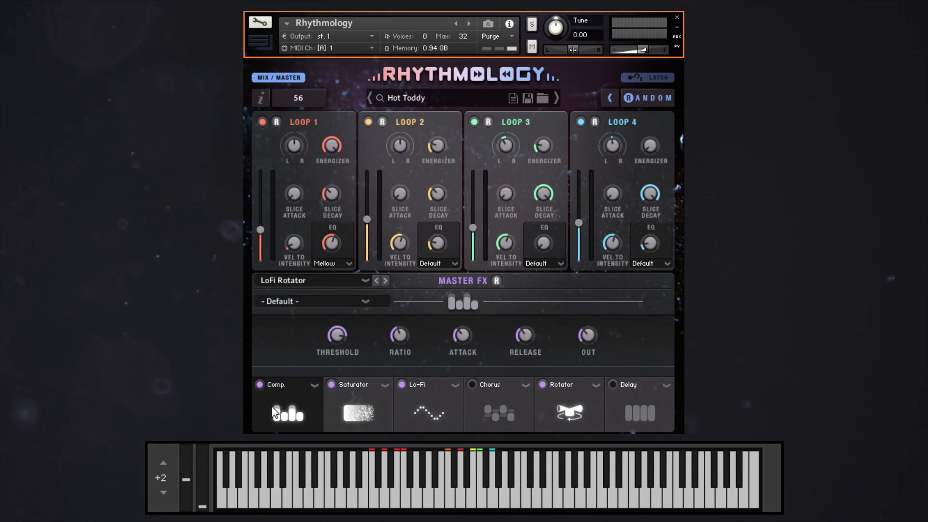
pyautogui.click(314, 385)
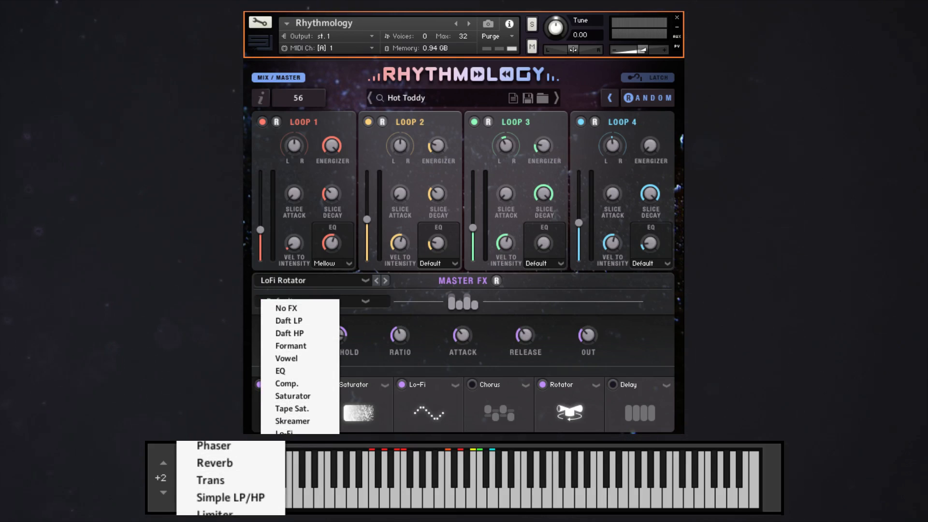
pyautogui.click(272, 410)
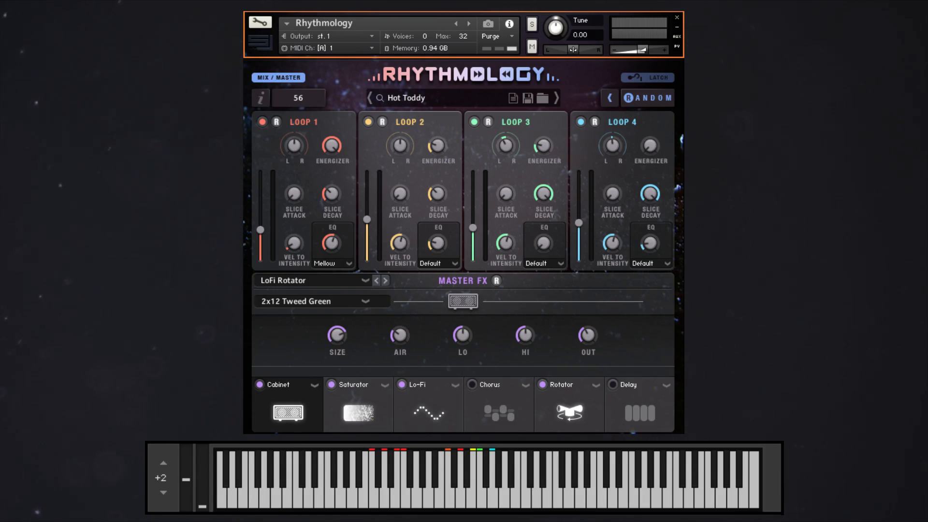
# Toggle the master Delay on and off, bypass the Rotator and enable the Chorus.
pyautogui.click(619, 387)
pyautogui.click(610, 386)
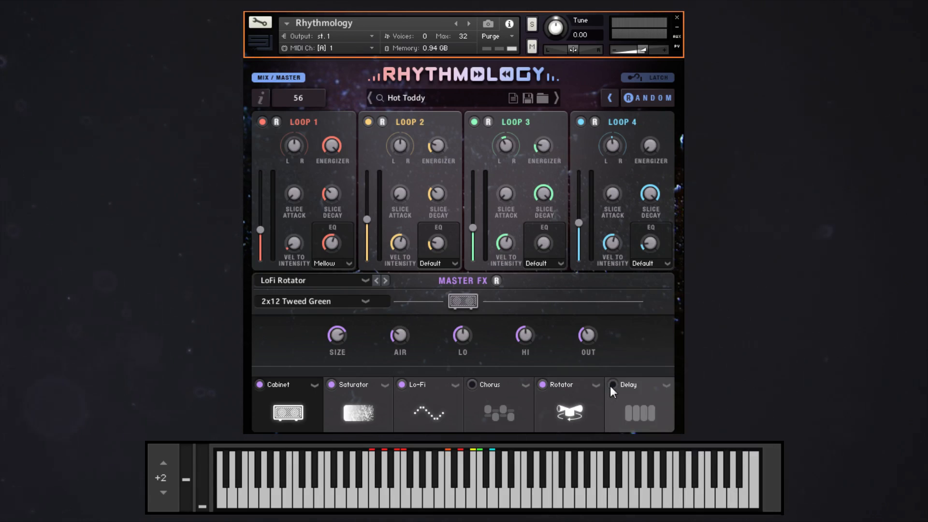
pyautogui.click(546, 388)
pyautogui.click(544, 389)
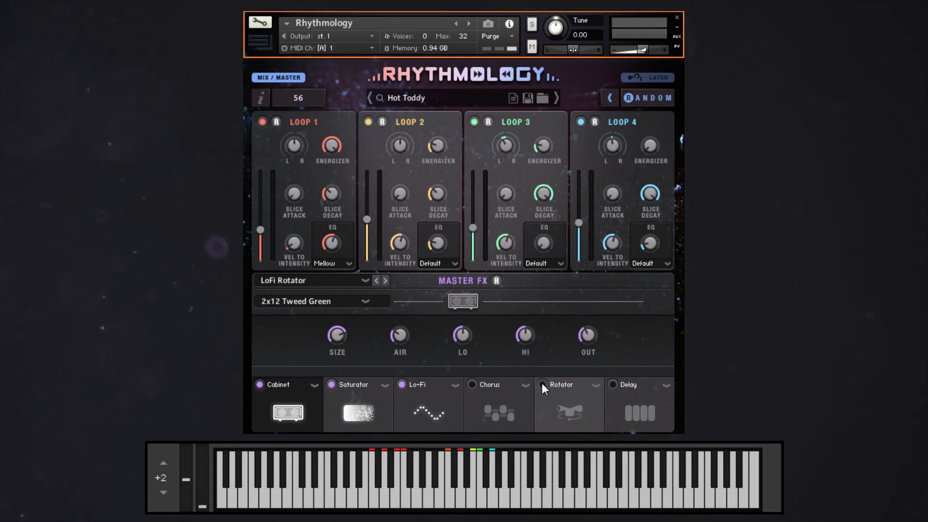
pyautogui.click(472, 384)
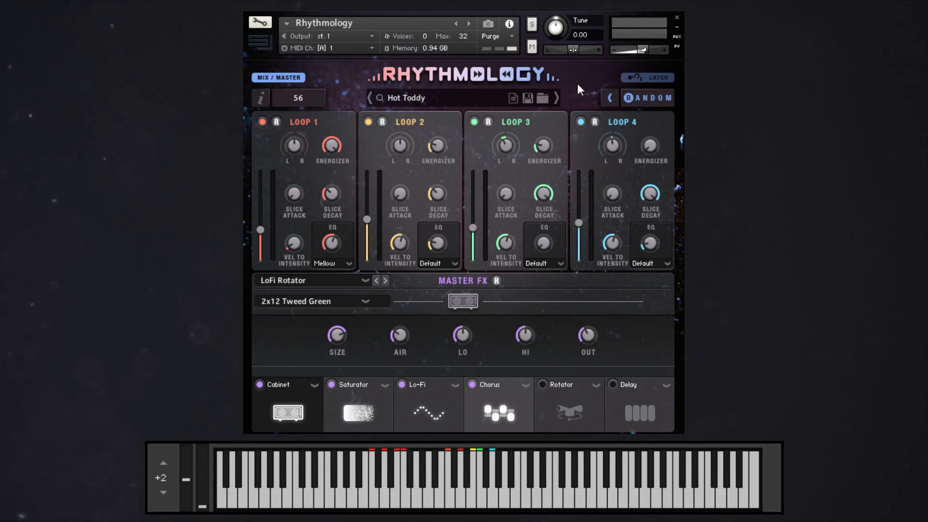
# Return to the loop sequencers, reduce the red Runaway Truck loop's step count and restore it to 16.
pyautogui.click(279, 79)
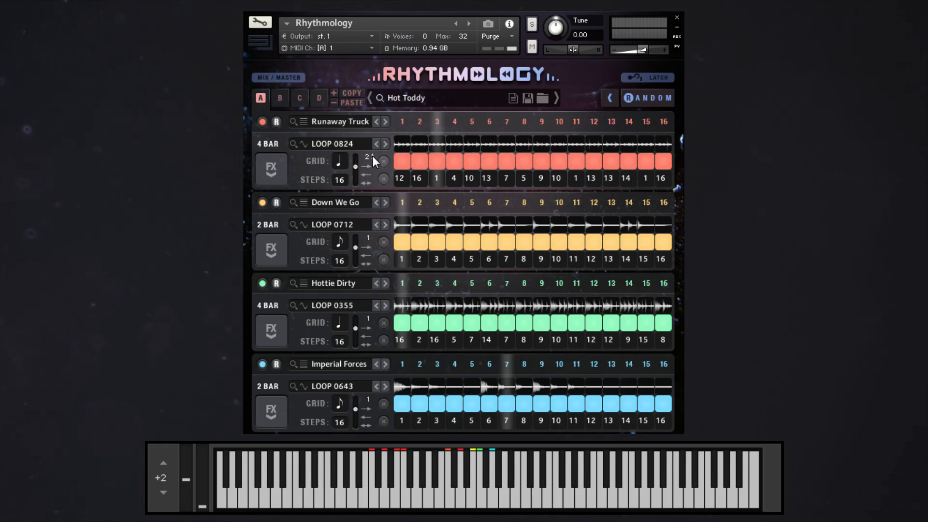
pyautogui.moveTo(356, 168); pyautogui.dragTo(355, 184)
pyautogui.click(348, 183)
pyautogui.click(348, 183)
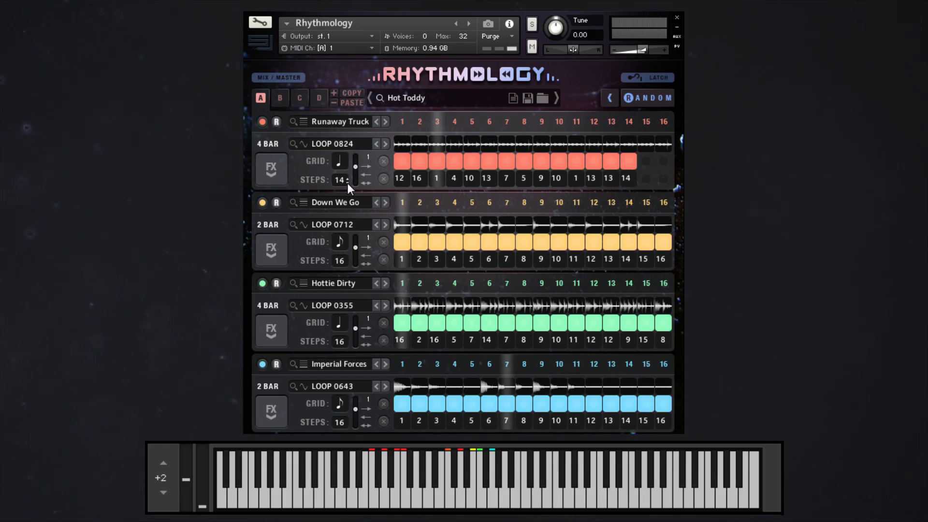
pyautogui.click(348, 183)
pyautogui.click(348, 182)
pyautogui.click(348, 178)
pyautogui.click(348, 179)
pyautogui.click(349, 178)
pyautogui.click(349, 179)
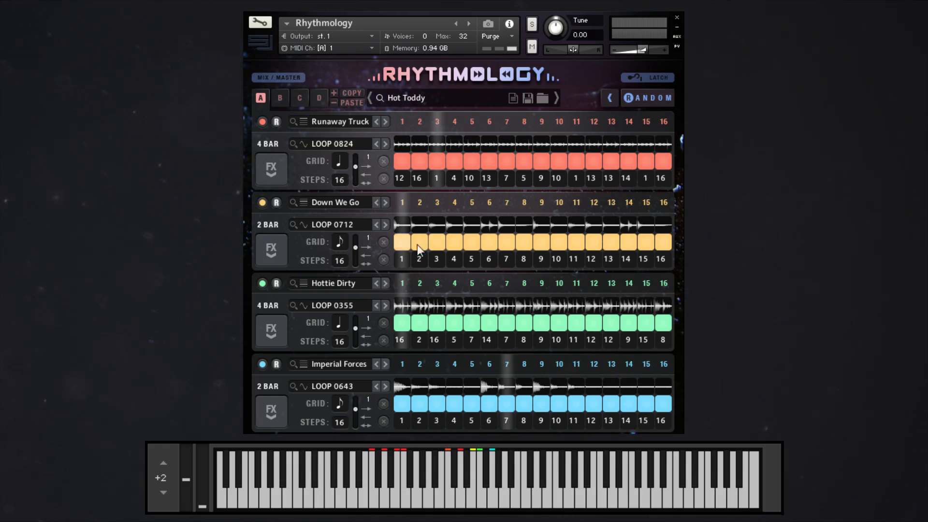
# Reset the red Runaway Truck loop's slice order and switch its source to LOOP 0827.
pyautogui.click(384, 178)
pyautogui.click(383, 143)
pyautogui.click(383, 144)
pyautogui.click(382, 144)
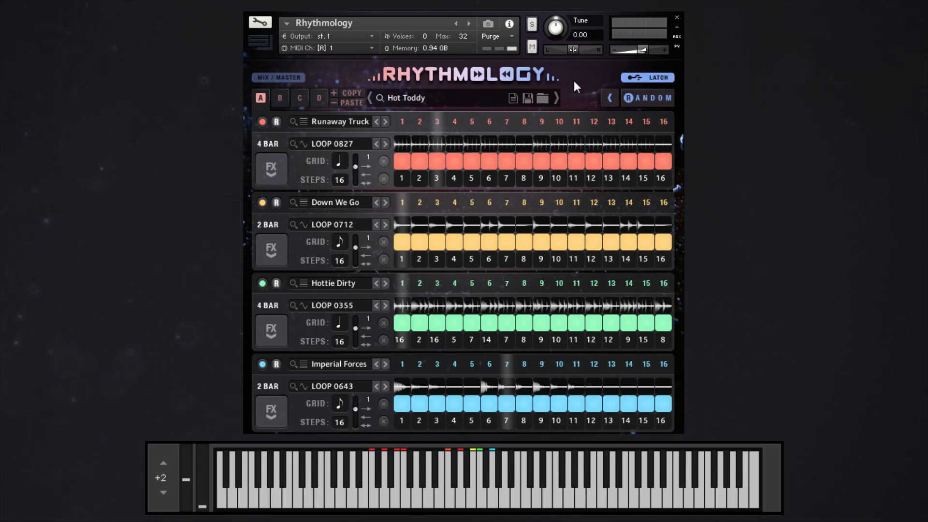
# Switch between pattern slots A and B to compare their loop sequences.
pyautogui.click(280, 103)
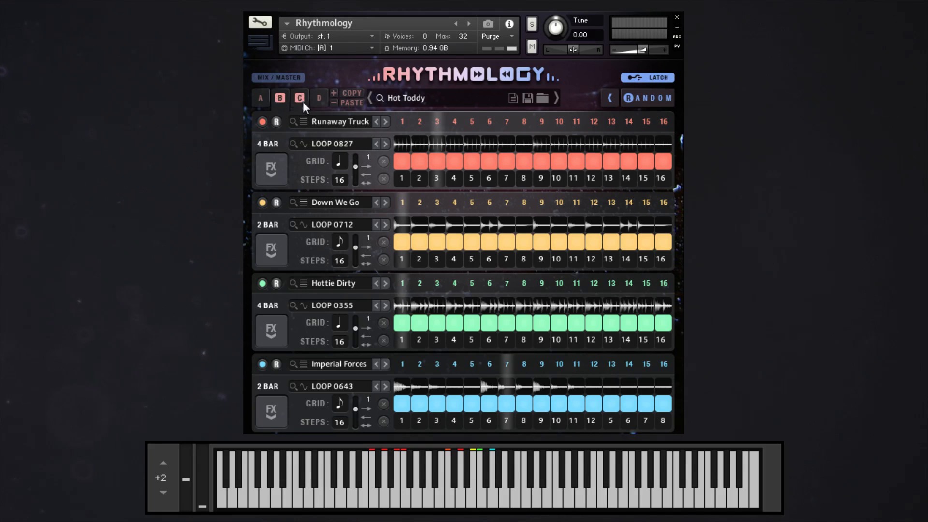
pyautogui.click(258, 99)
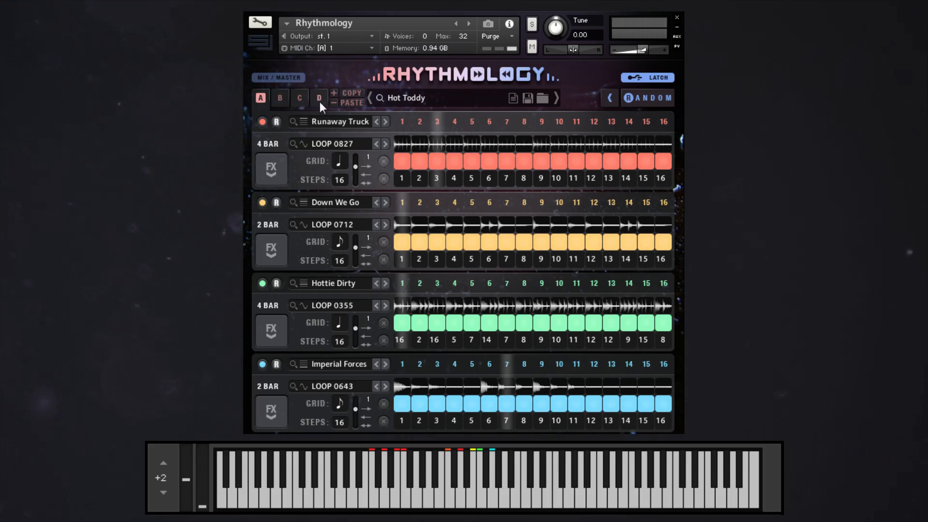
pyautogui.click(282, 99)
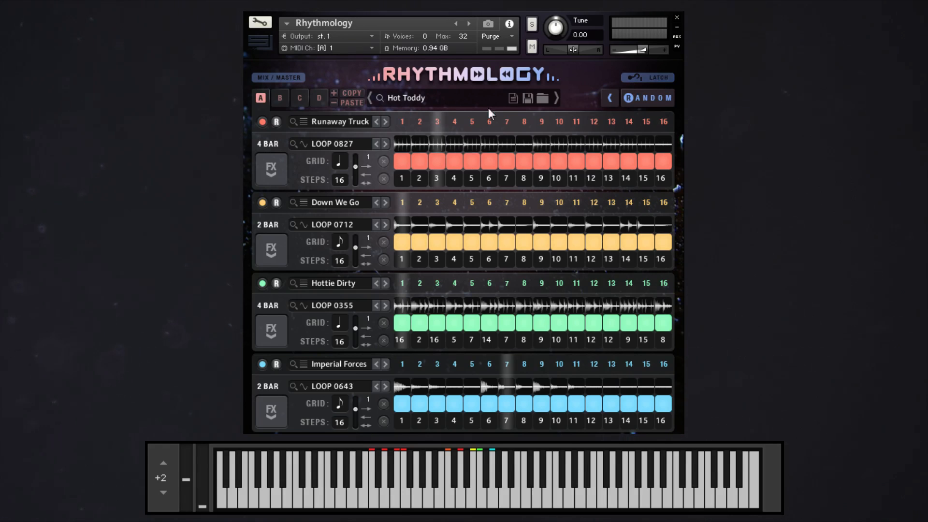
# Browse loop sources for Loop 1 by the Acoustic tag, also trying Glitch and Grunge as second tags.
pyautogui.click(332, 144)
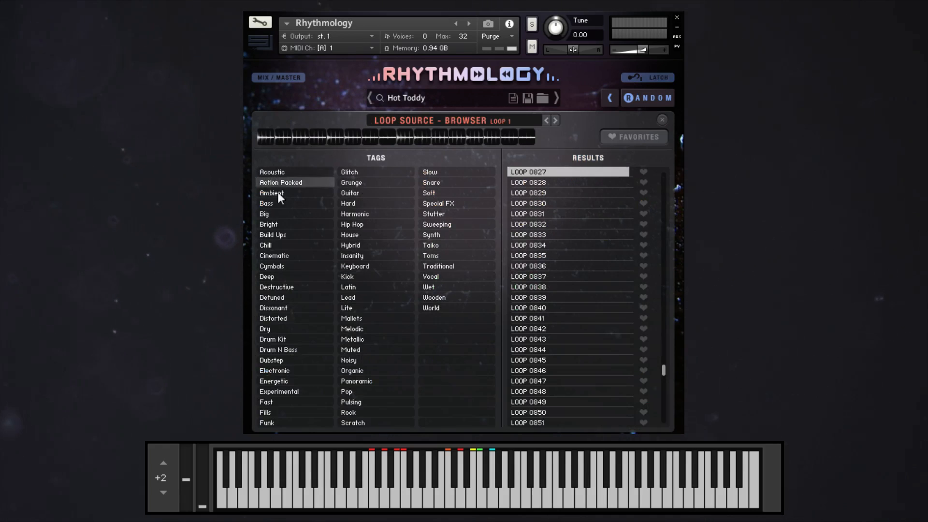
pyautogui.click(273, 172)
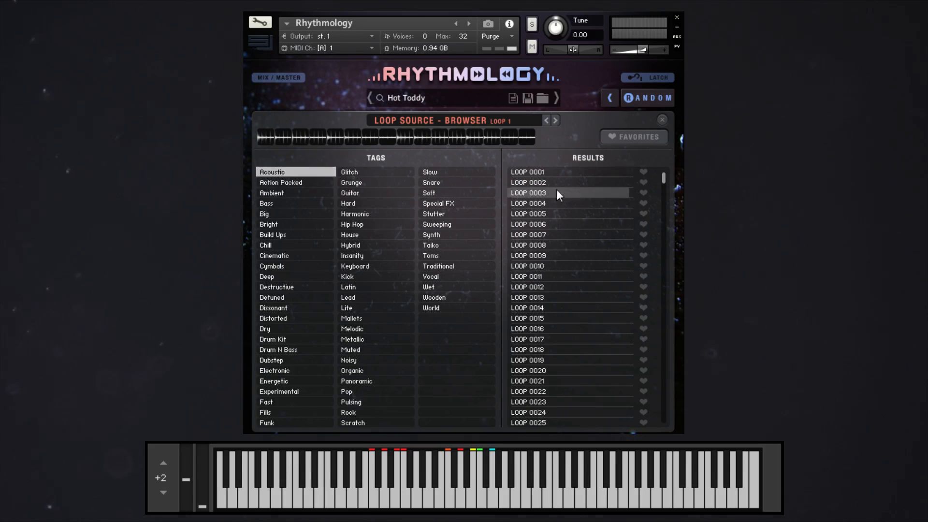
pyautogui.click(361, 172)
pyautogui.click(361, 174)
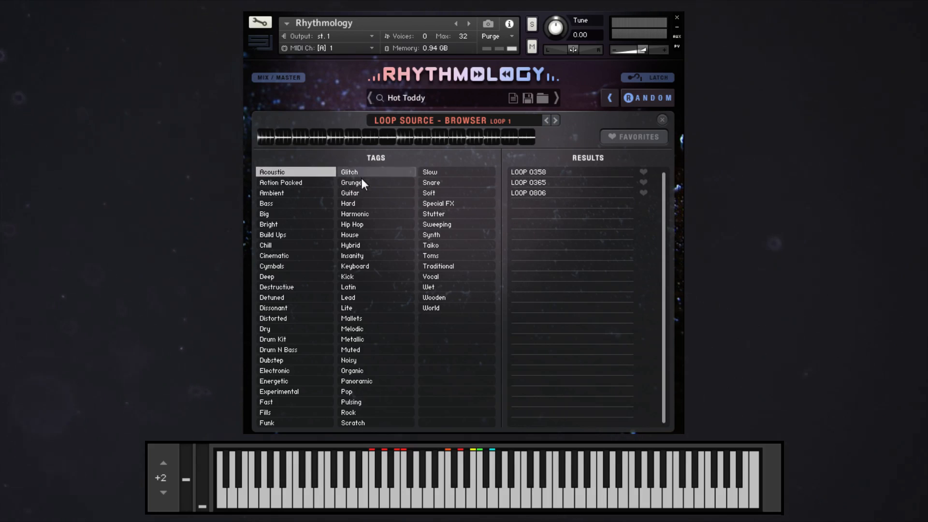
pyautogui.click(363, 182)
# Narrow the Acoustic loop sources with the Guitar tag and load LOOP 0023 into Loop 1.
pyautogui.click(348, 193)
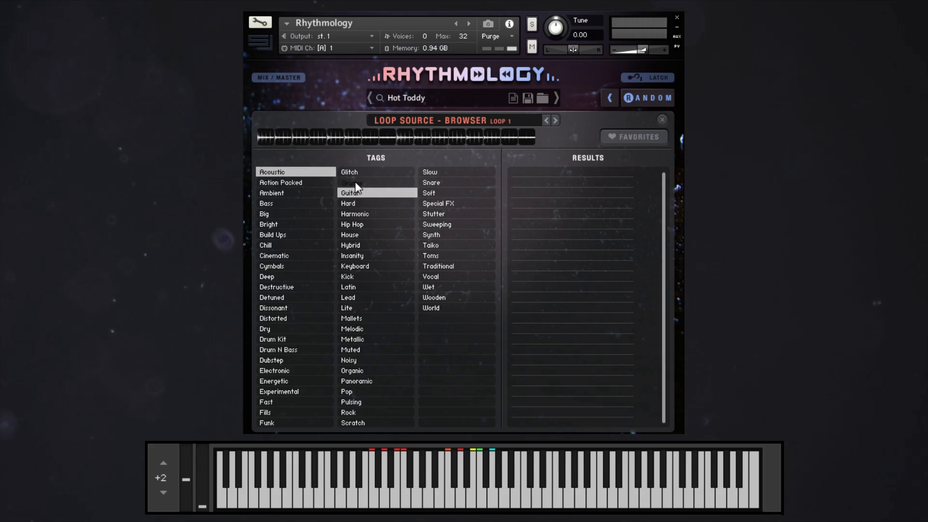
pyautogui.click(345, 203)
pyautogui.click(363, 193)
pyautogui.click(357, 194)
pyautogui.click(356, 203)
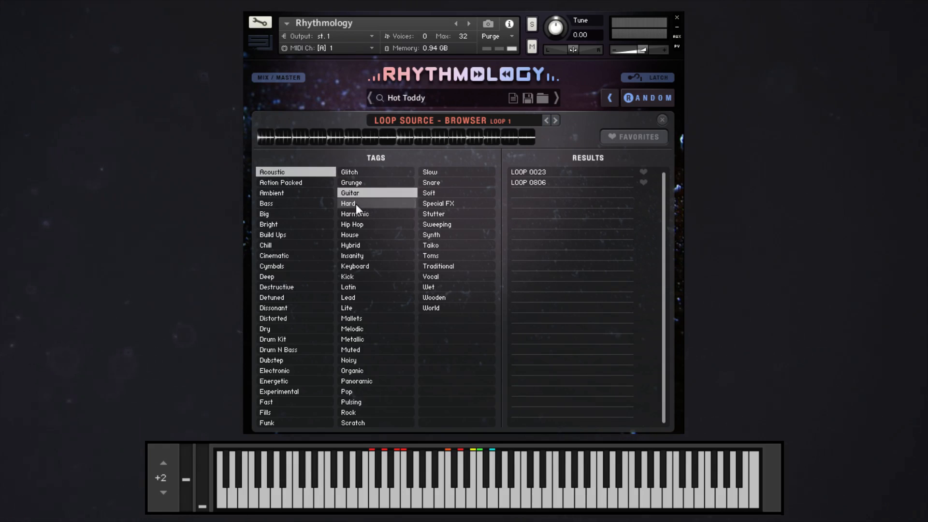
pyautogui.click(540, 173)
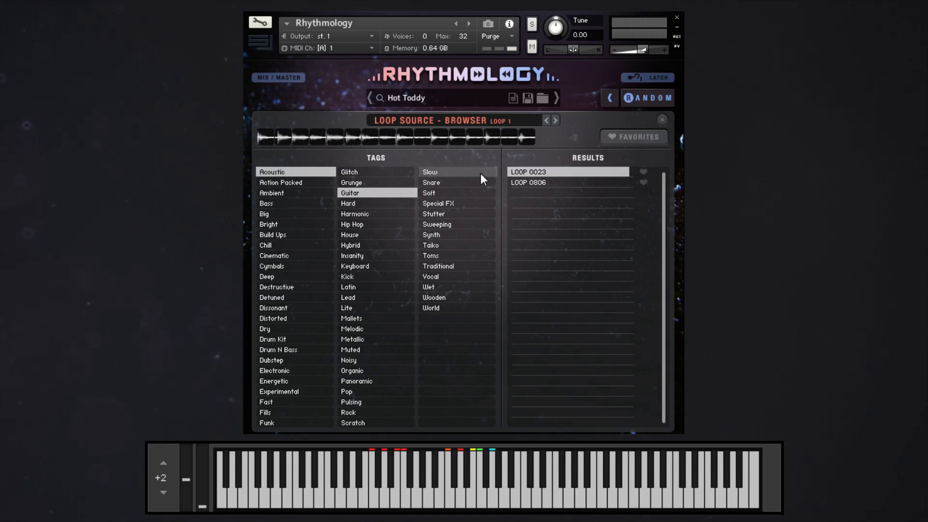
# Leave the loop source browser and set both the effects sequence and the step parameter presets of the Runaway Truck loop to -Default-.
pyautogui.click(662, 119)
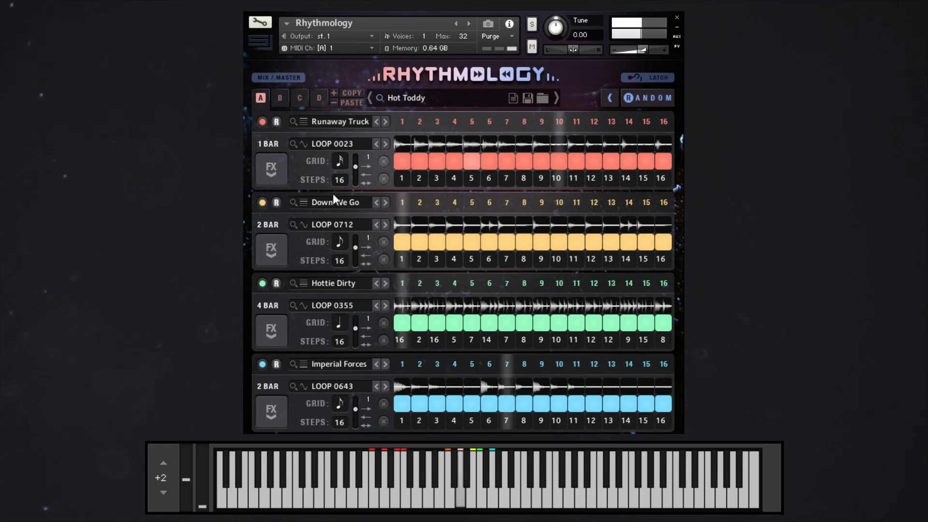
pyautogui.click(273, 169)
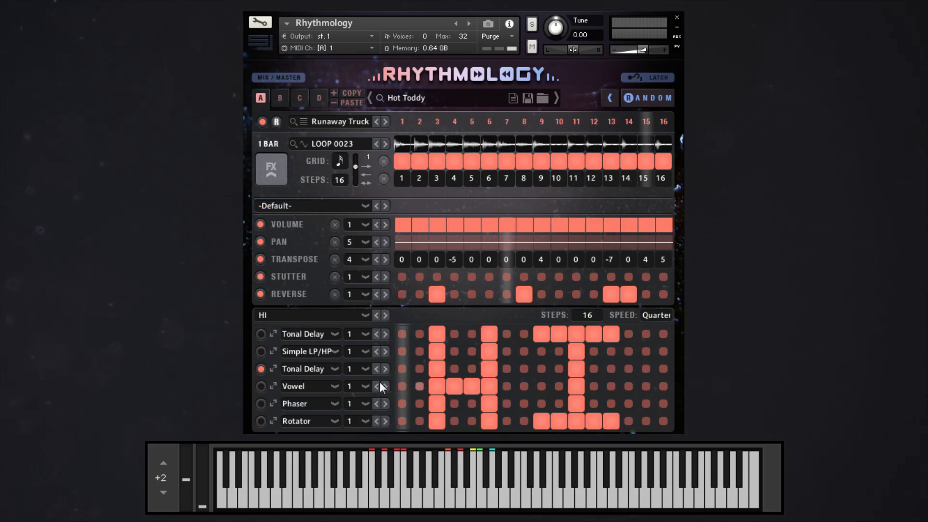
pyautogui.click(265, 315)
pyautogui.click(308, 327)
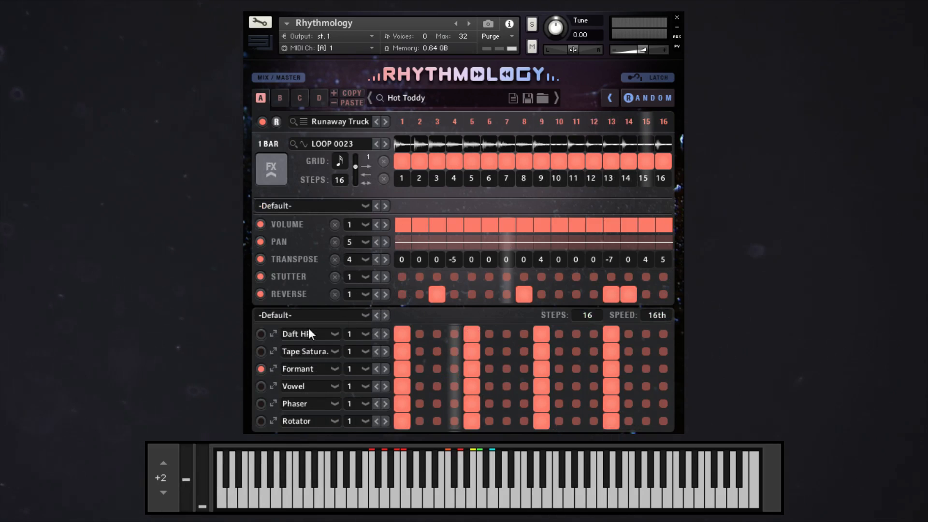
pyautogui.click(359, 208)
pyautogui.click(305, 218)
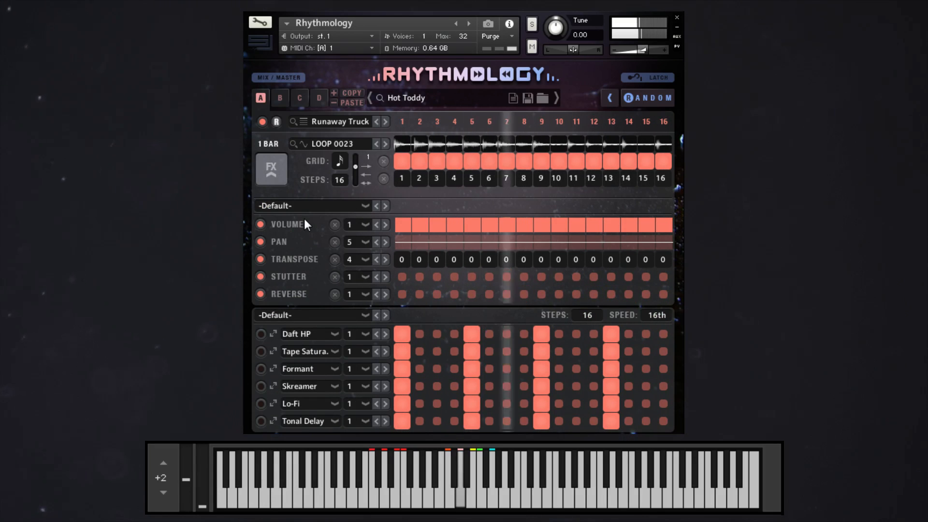
# Load LOOP 0806 from the Acoustic and Guitar results as the source of Loop 1 and return to the four-loop overview.
pyautogui.click(331, 144)
pyautogui.click(522, 182)
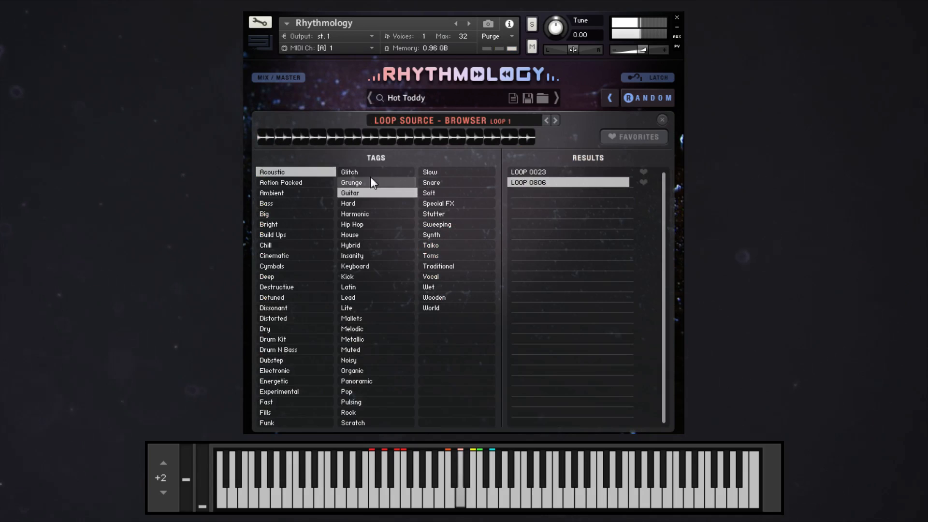
pyautogui.click(661, 119)
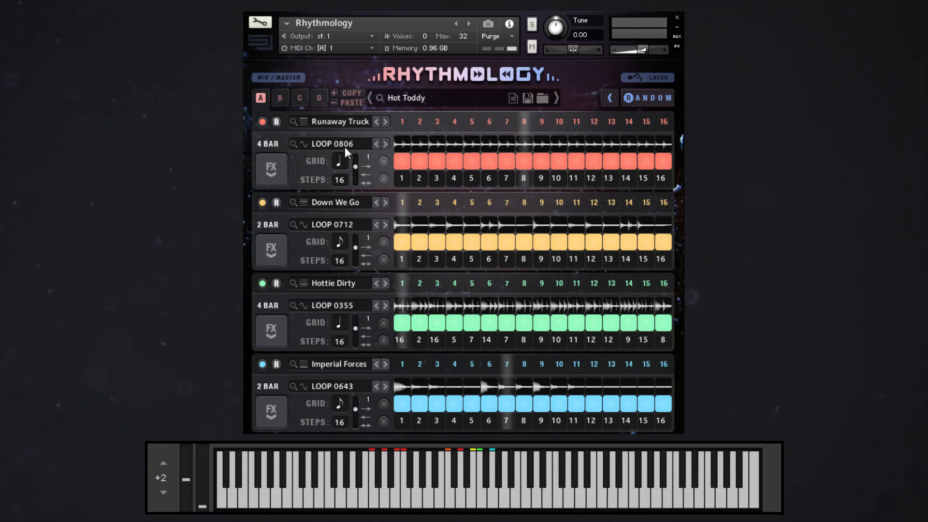
# Look over the tags and results in the multi core-browser and return to the loops without loading another multi.
pyautogui.click(434, 95)
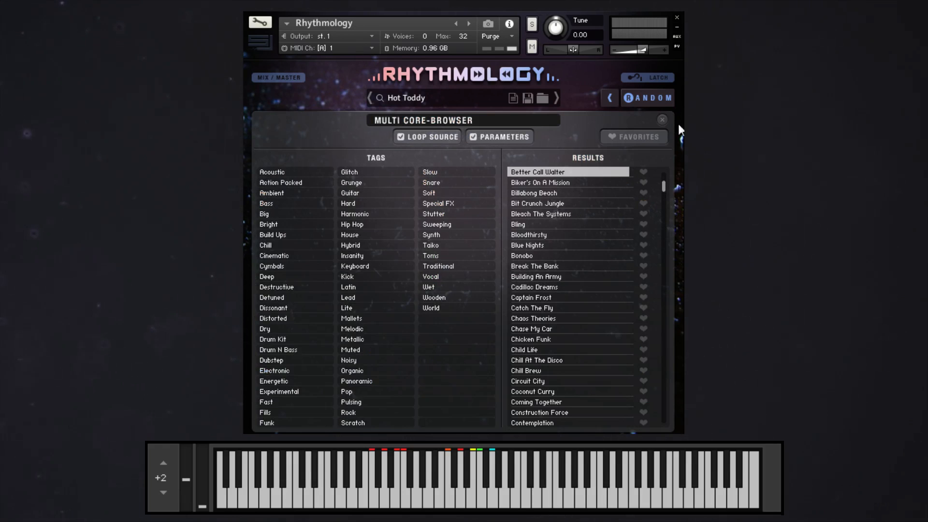
pyautogui.click(661, 120)
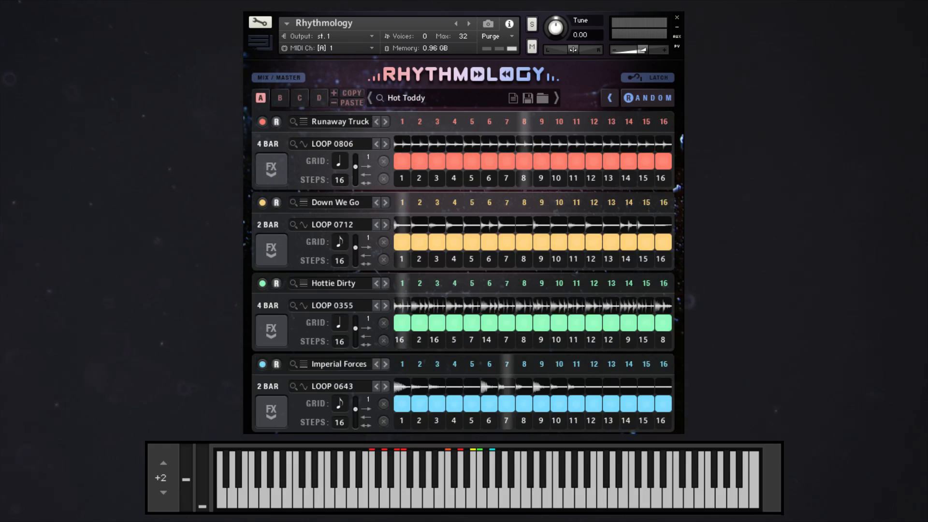